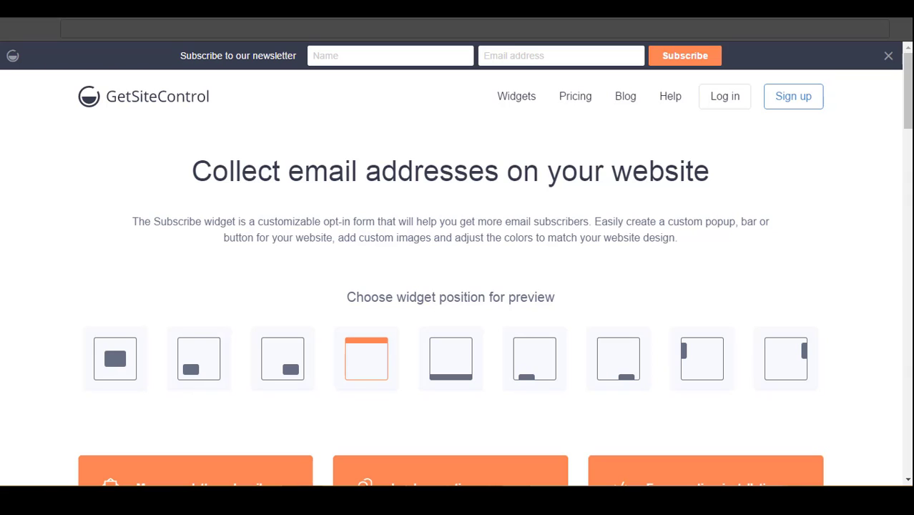
- Preview the Subscribe widget as popup, slide-in, flyby, bottom bar, top bar, then the bottom-left and left-side tabs
{"action": "left_click", "coordinate": [106, 362]}
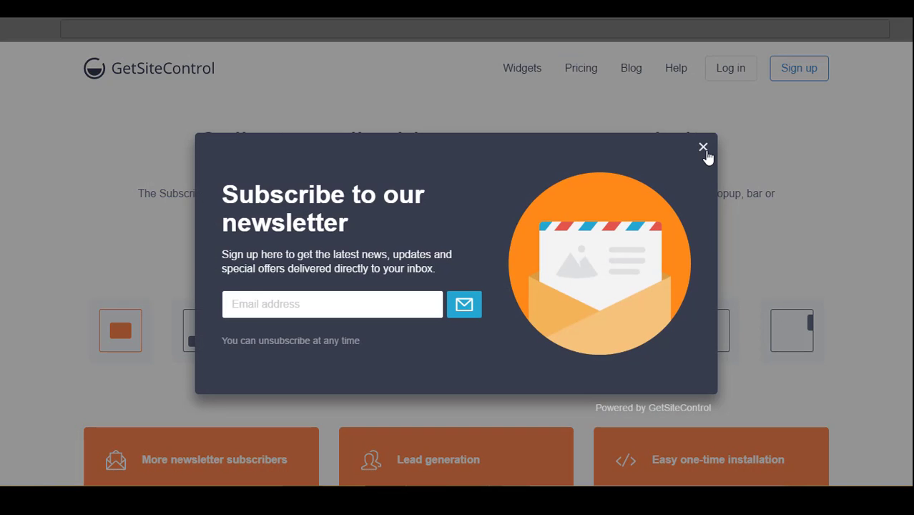
{"action": "left_click", "coordinate": [703, 148]}
{"action": "left_click", "coordinate": [197, 337]}
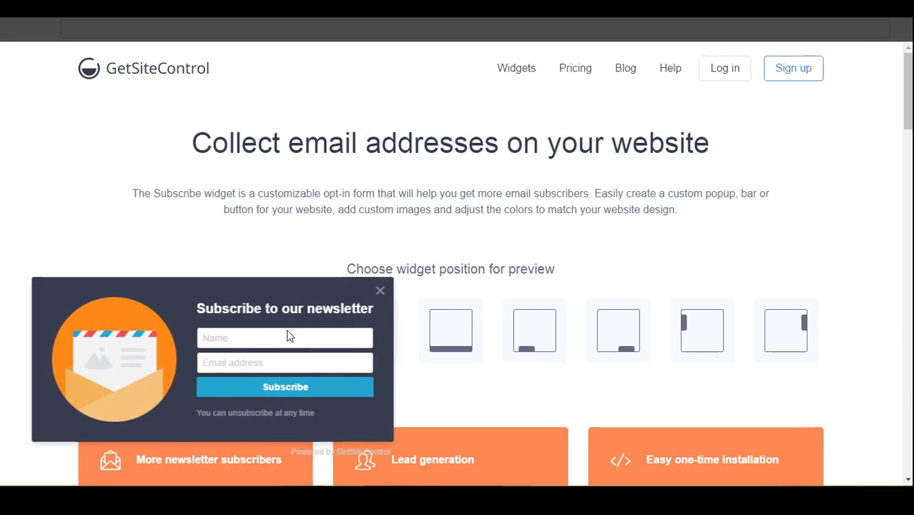
{"action": "left_click", "coordinate": [379, 290]}
{"action": "left_click", "coordinate": [298, 331]}
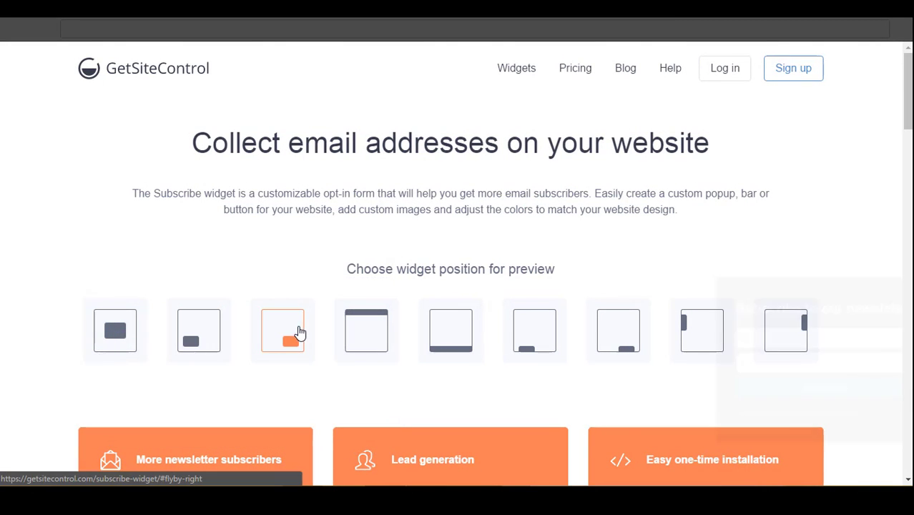
{"action": "left_click", "coordinate": [856, 290]}
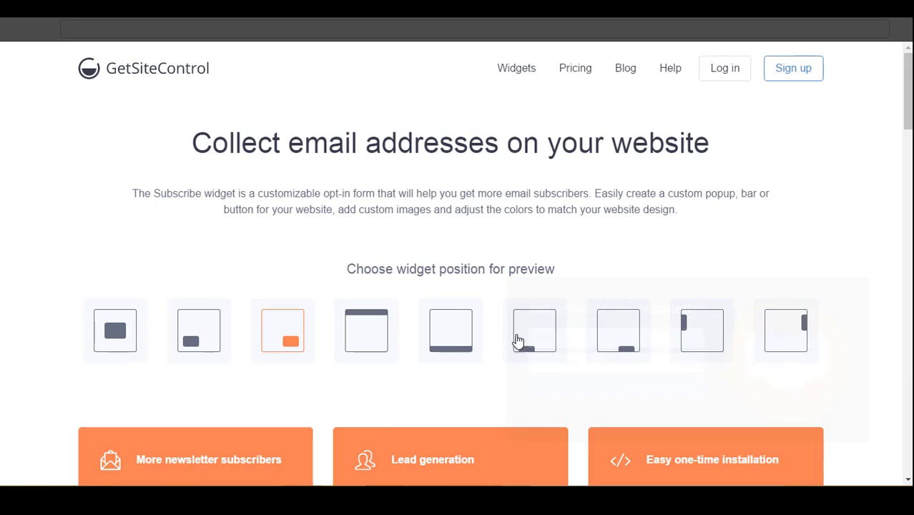
{"action": "left_click", "coordinate": [461, 341]}
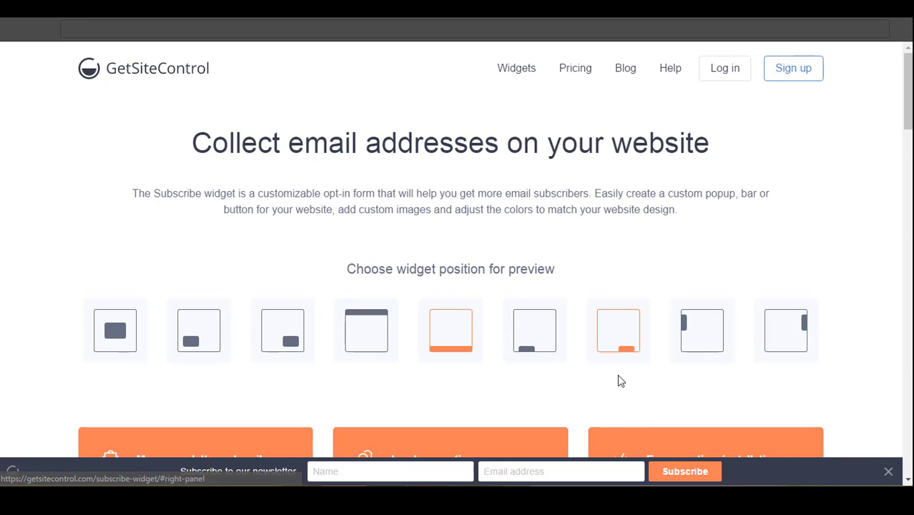
{"action": "left_click", "coordinate": [888, 469]}
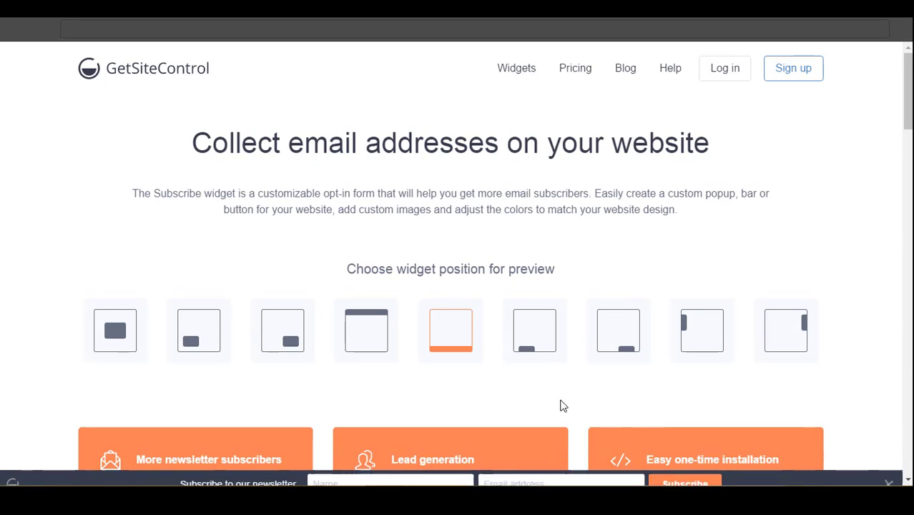
{"action": "left_click", "coordinate": [384, 336]}
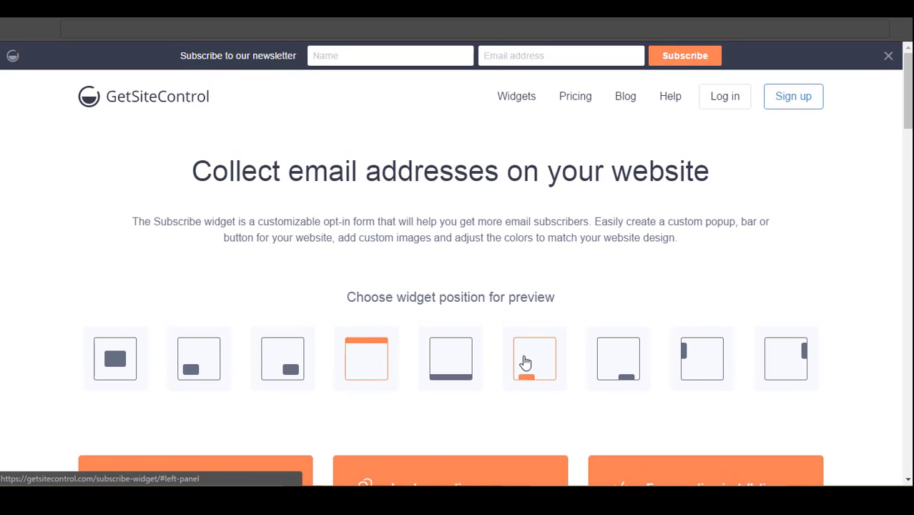
{"action": "left_click", "coordinate": [526, 364]}
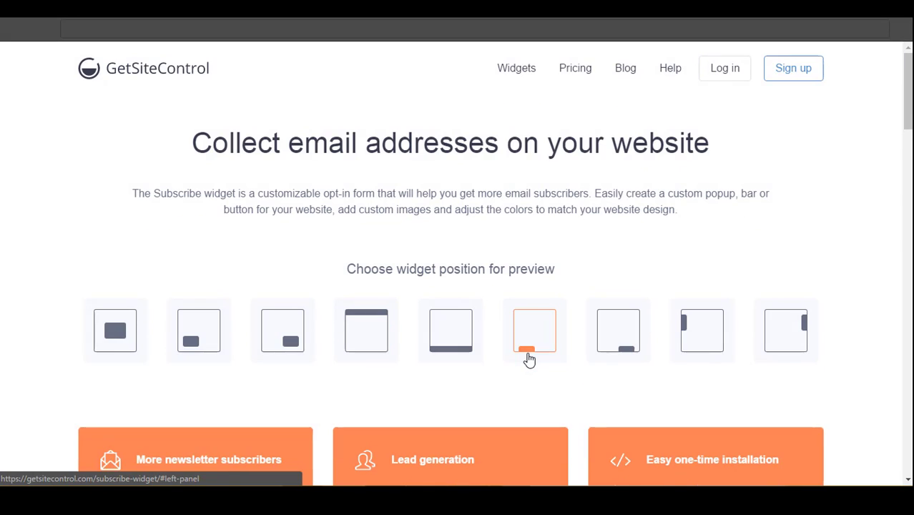
{"action": "left_click", "coordinate": [702, 331]}
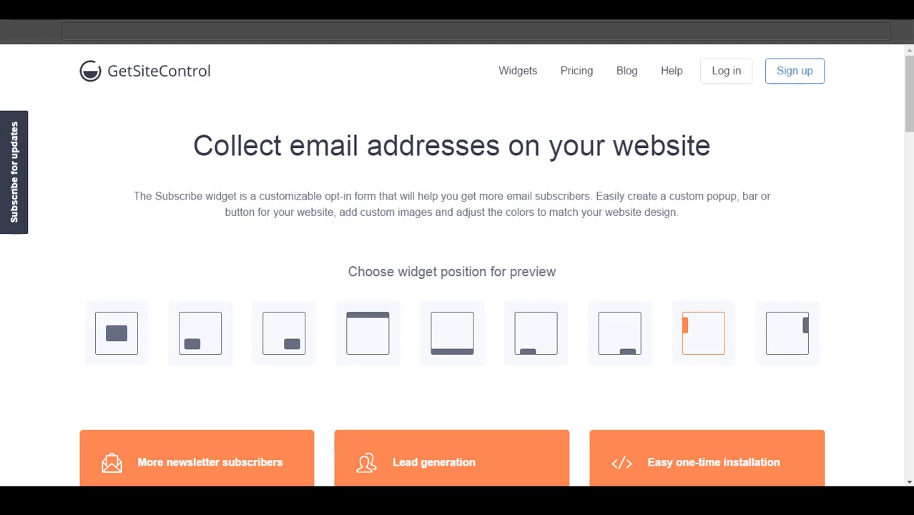
- Open the bit.ly sign-up link copied from Notepad in a new browser tab
{"action": "key", "text": "alt+Tab"}
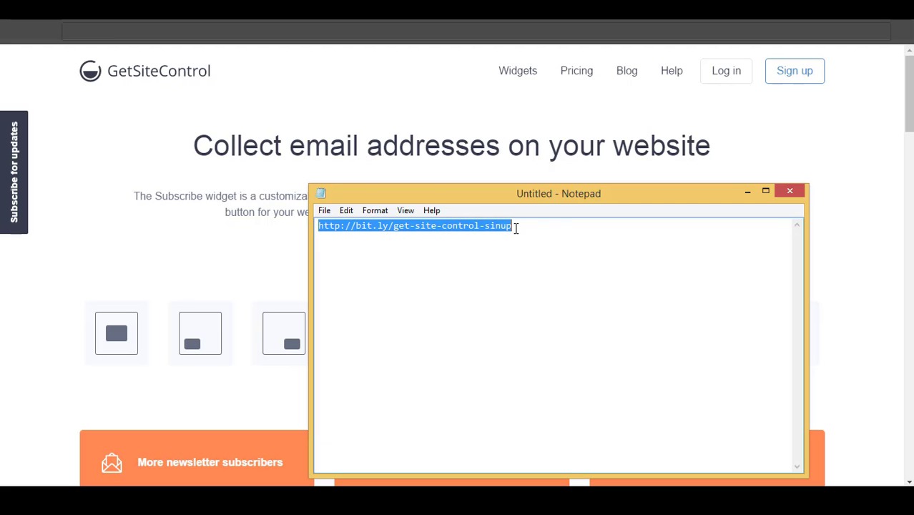
{"action": "key", "text": "alt+Tab"}
{"action": "key", "text": "ctrl+t"}
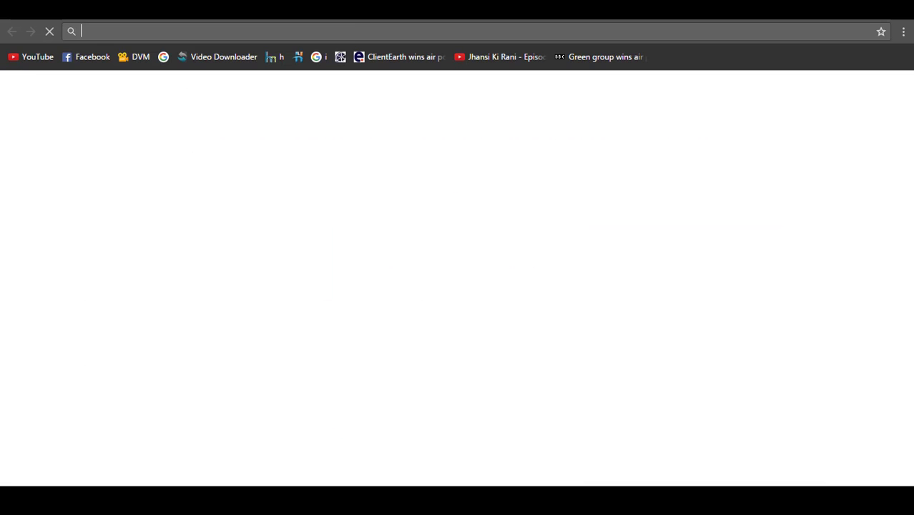
{"action": "type", "text": "http://bit.ly/get-site-control-sinup"}
{"action": "key", "text": "Return"}
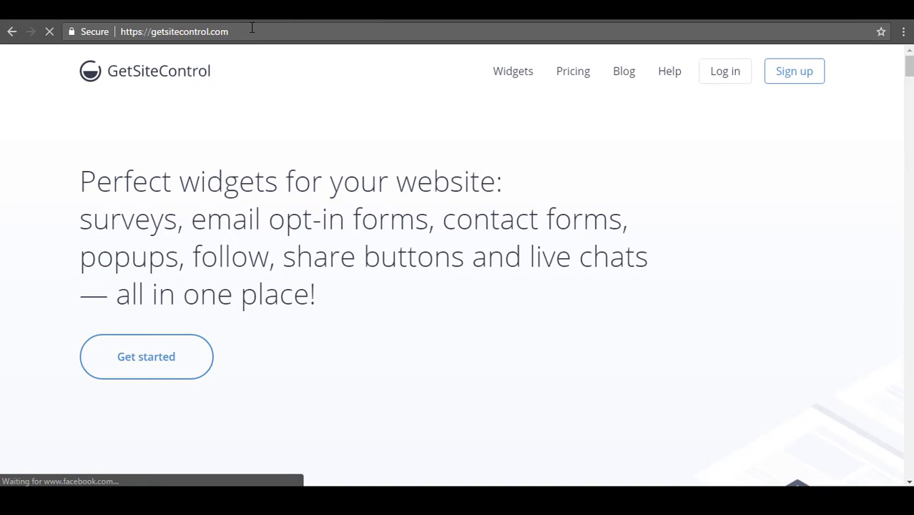
- Sign up for a free GetSiteControl account with your email address
{"action": "left_click", "coordinate": [794, 72]}
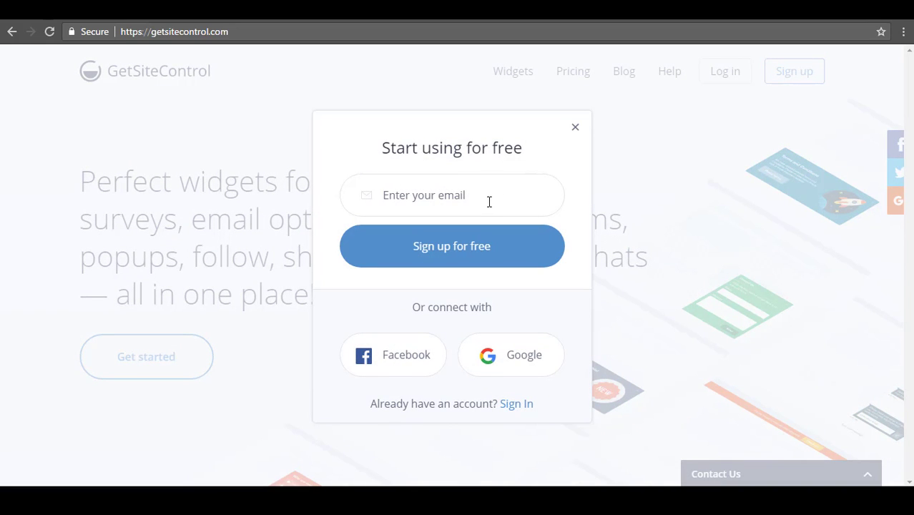
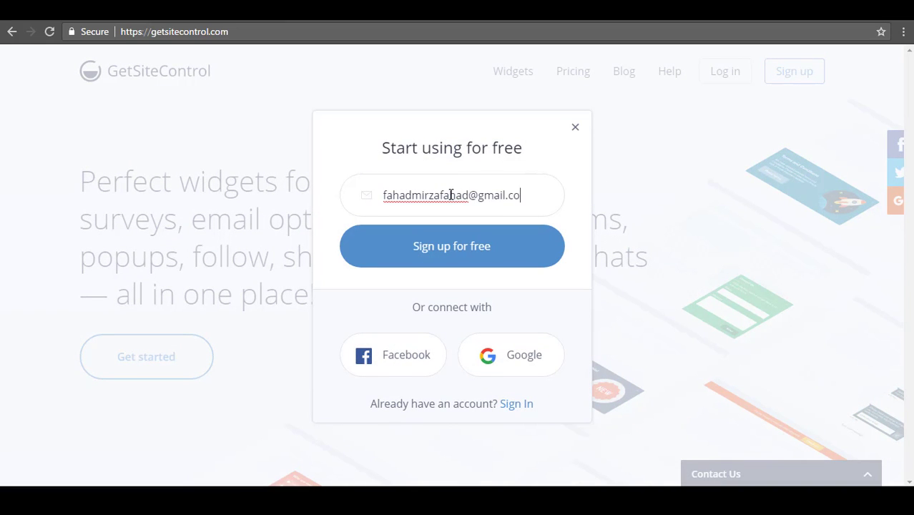
{"action": "left_click", "coordinate": [445, 246]}
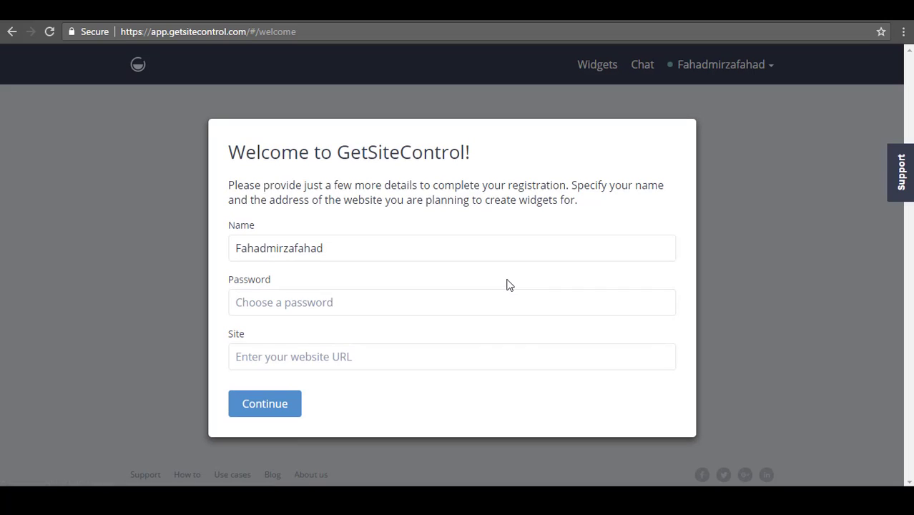
- Enter the account password on the welcome form
{"action": "left_click", "coordinate": [422, 303]}
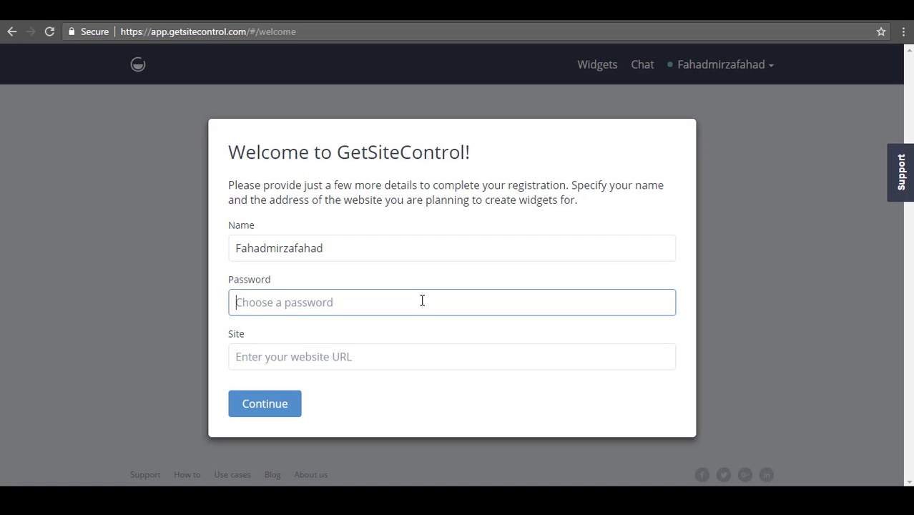
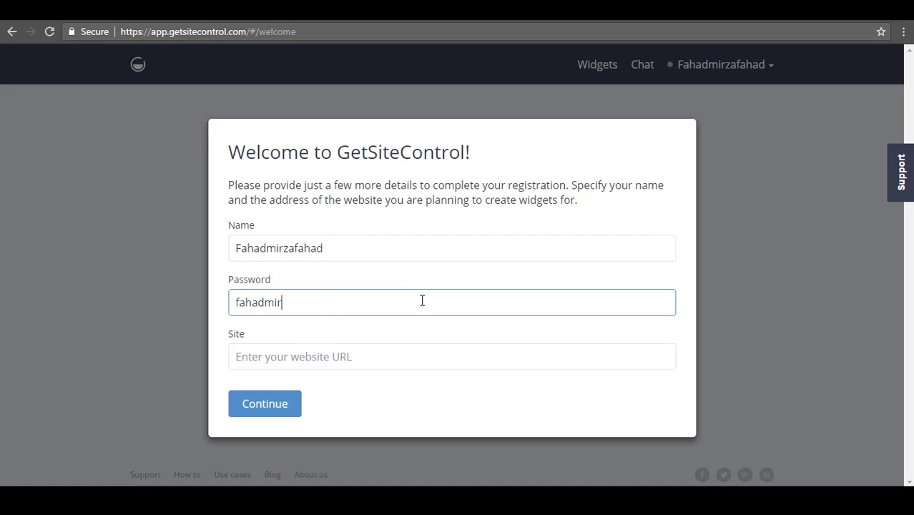
{"action": "left_click", "coordinate": [410, 360]}
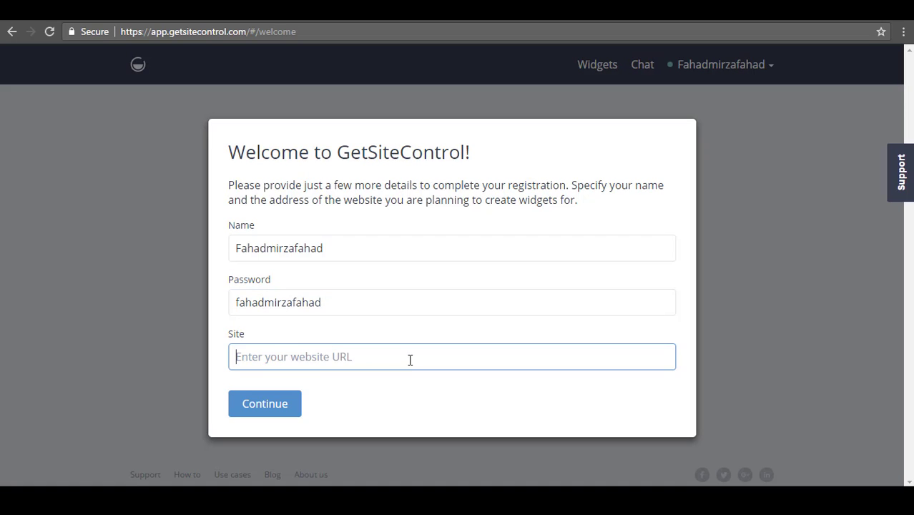
{"action": "key", "text": "Return"}
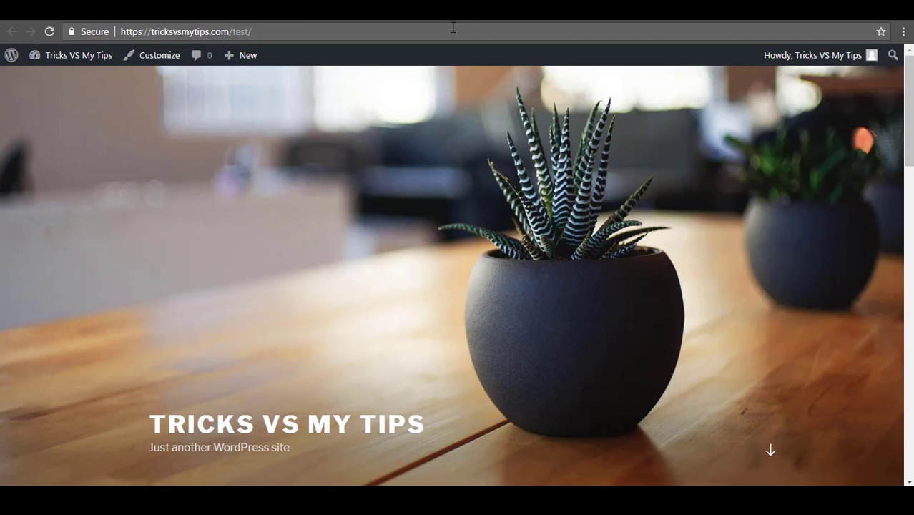
{"action": "left_click", "coordinate": [453, 29]}
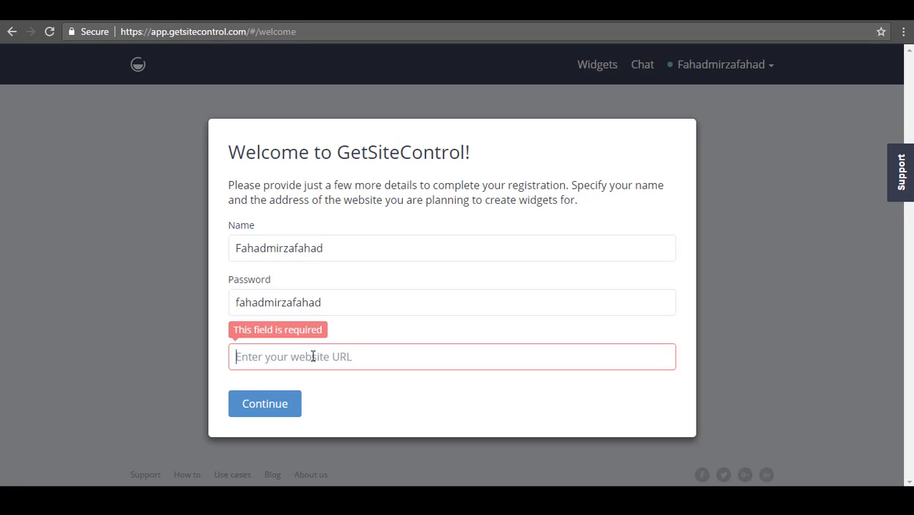
{"action": "type", "text": "https://tricksvsmytips.com/test/"}
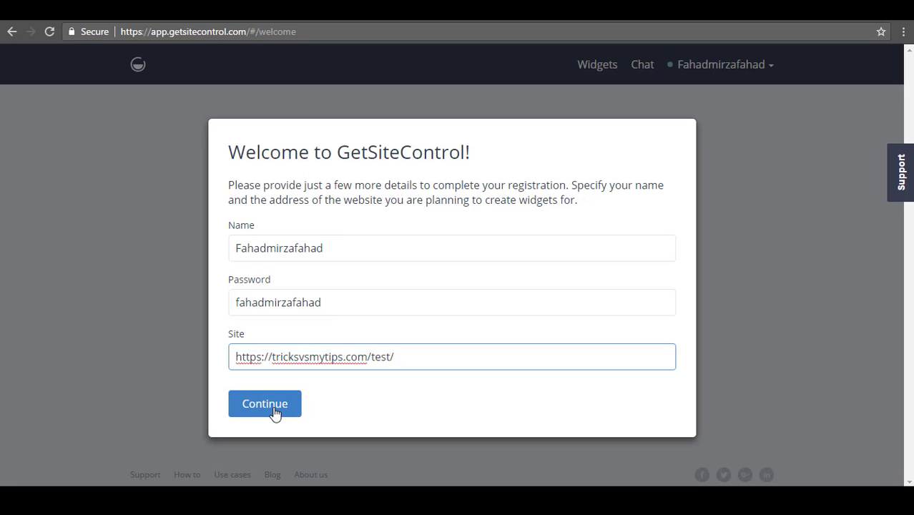
{"action": "left_click", "coordinate": [275, 413]}
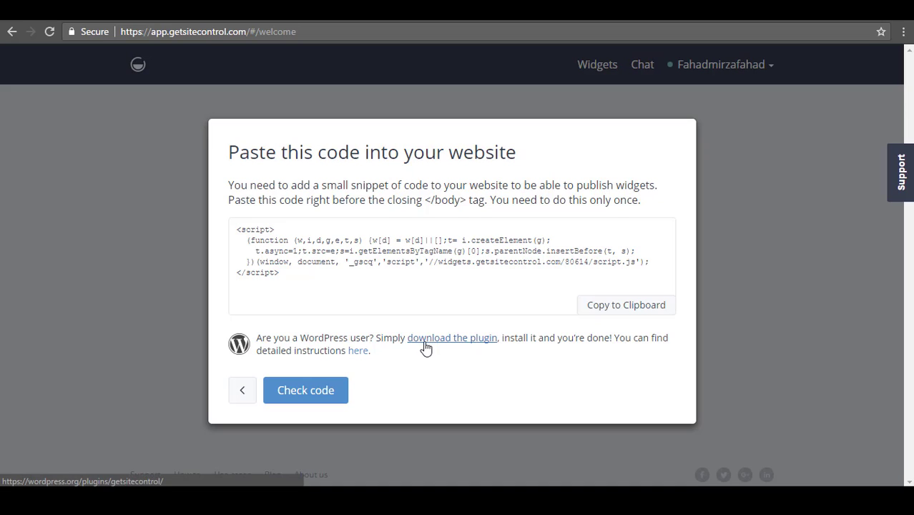
{"action": "left_click", "coordinate": [463, 347]}
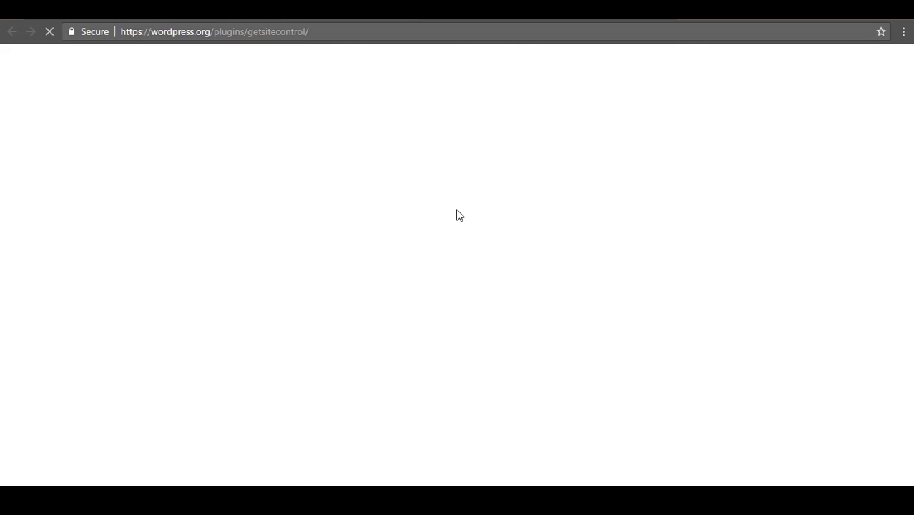
- Download getsitecontrol.2.0.3.zip from the GetSiteControl Widgets plugin page
{"action": "scroll", "coordinate": [583, 207], "scroll_direction": "down", "scroll_amount": 1}
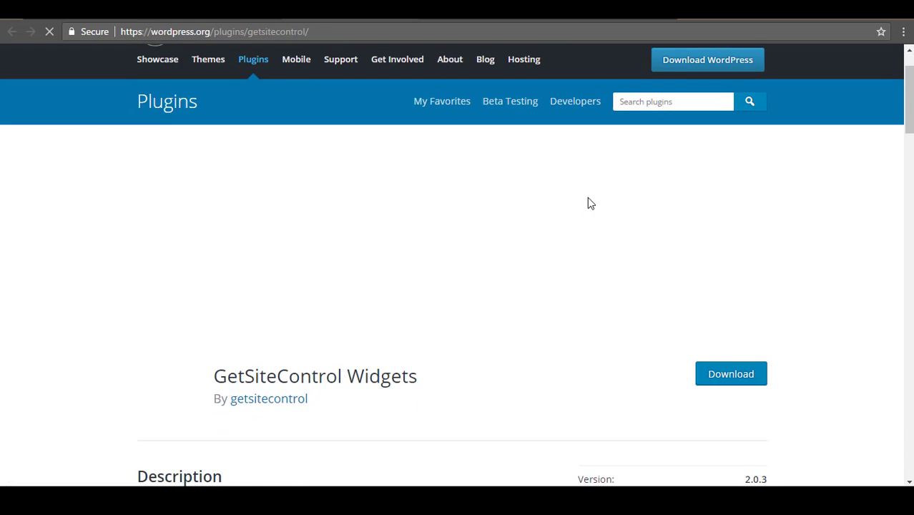
{"action": "scroll", "coordinate": [587, 200], "scroll_direction": "down", "scroll_amount": 1}
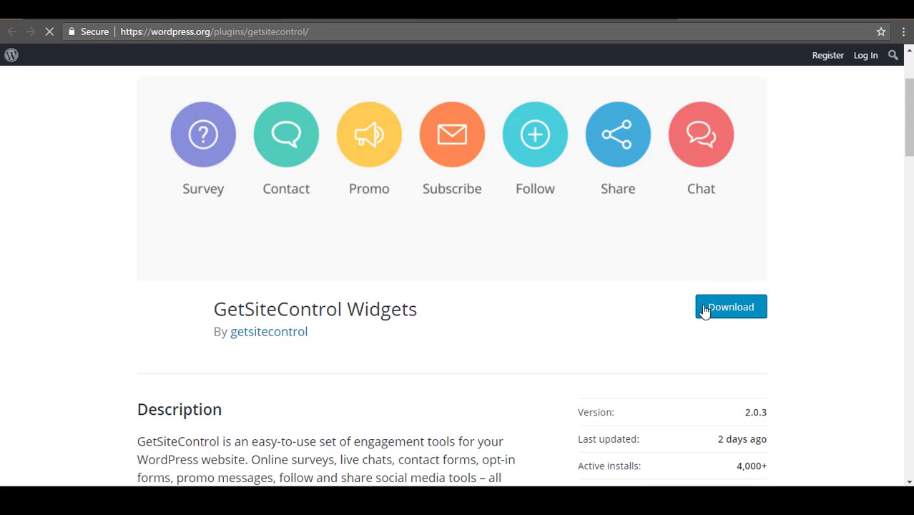
{"action": "left_click", "coordinate": [733, 308]}
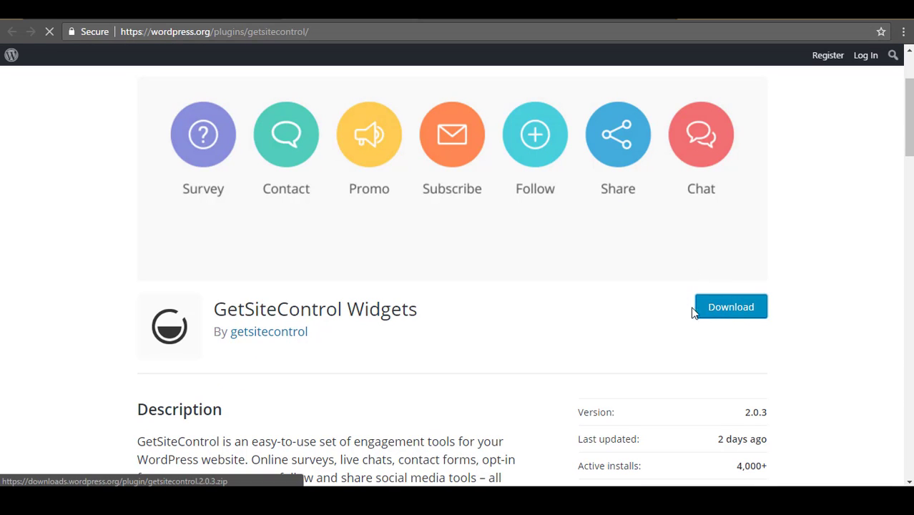
{"action": "left_click", "coordinate": [747, 308]}
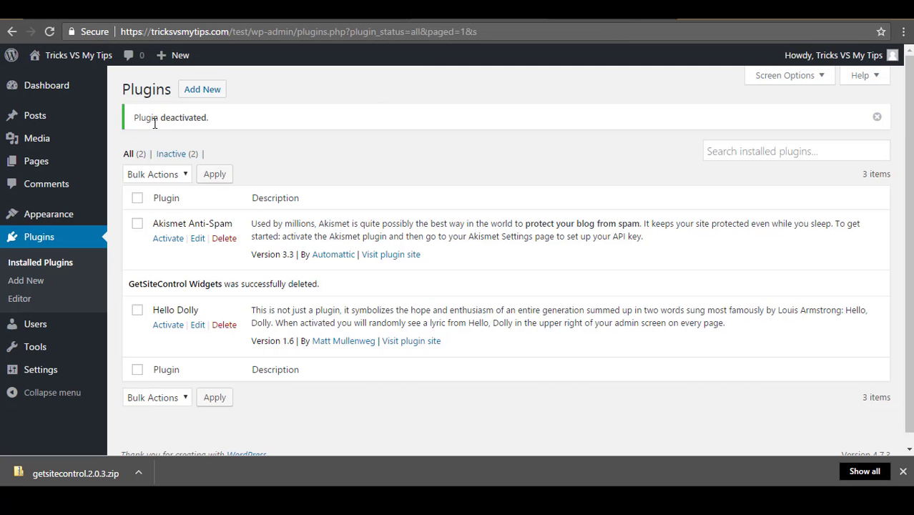
- Choose getsitecontrol.2.0.3.zip from Downloads in the Add Plugins upload form
{"action": "left_click", "coordinate": [211, 89]}
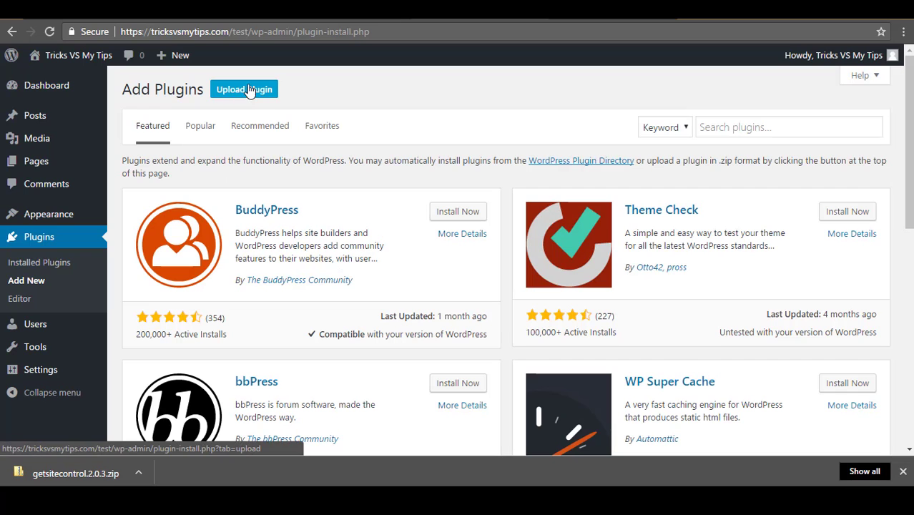
{"action": "left_click", "coordinate": [224, 93]}
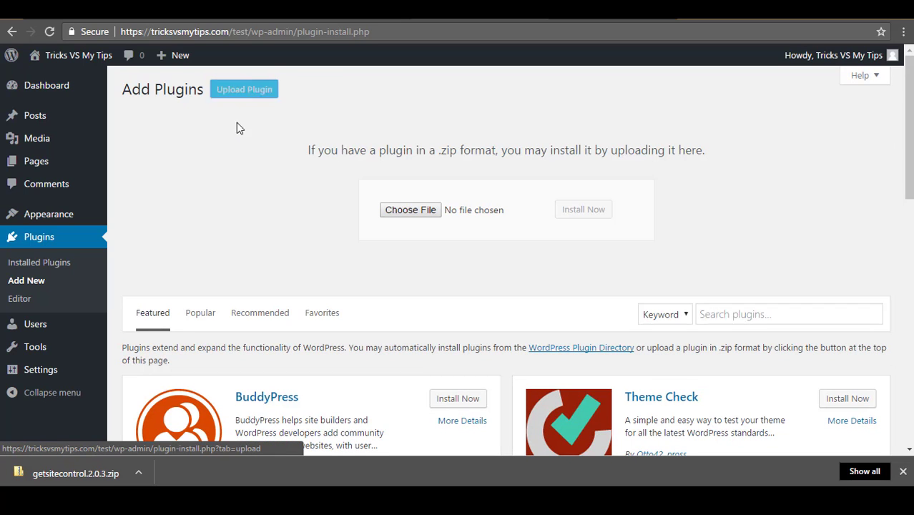
{"action": "left_click", "coordinate": [397, 216]}
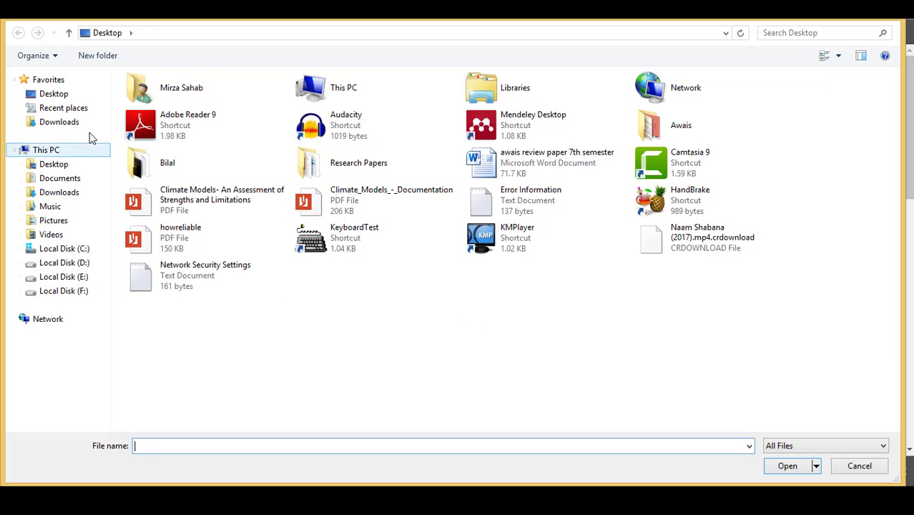
{"action": "left_click", "coordinate": [64, 121]}
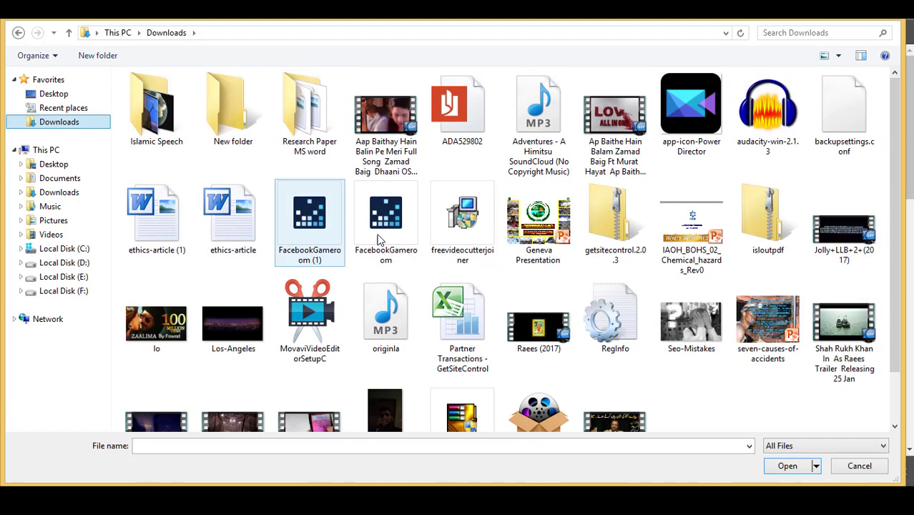
{"action": "left_click", "coordinate": [619, 228]}
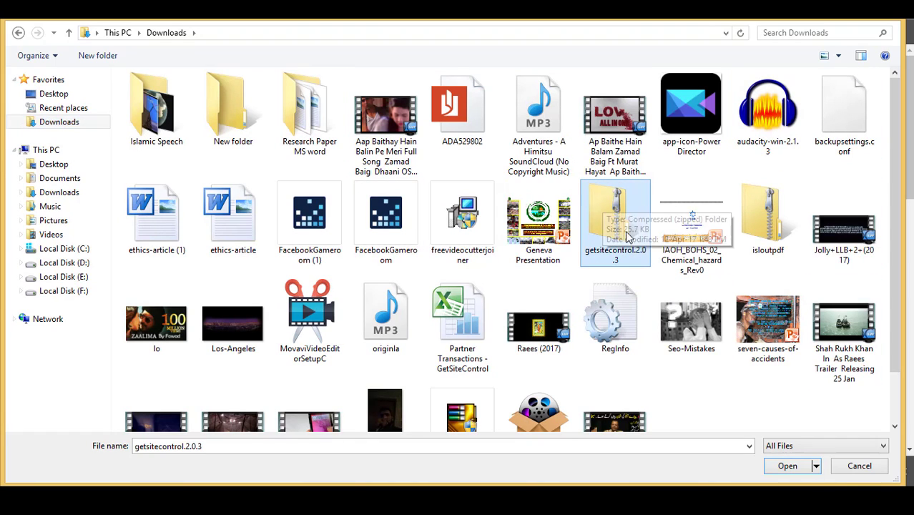
{"action": "left_click", "coordinate": [797, 463]}
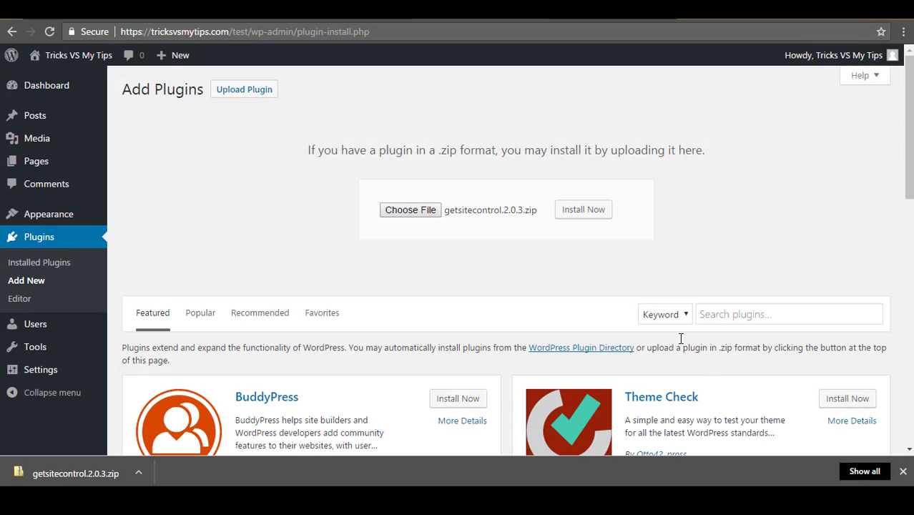
- Install the uploaded zip and activate GetSiteControl Widgets 2.0.3
{"action": "left_click", "coordinate": [580, 217]}
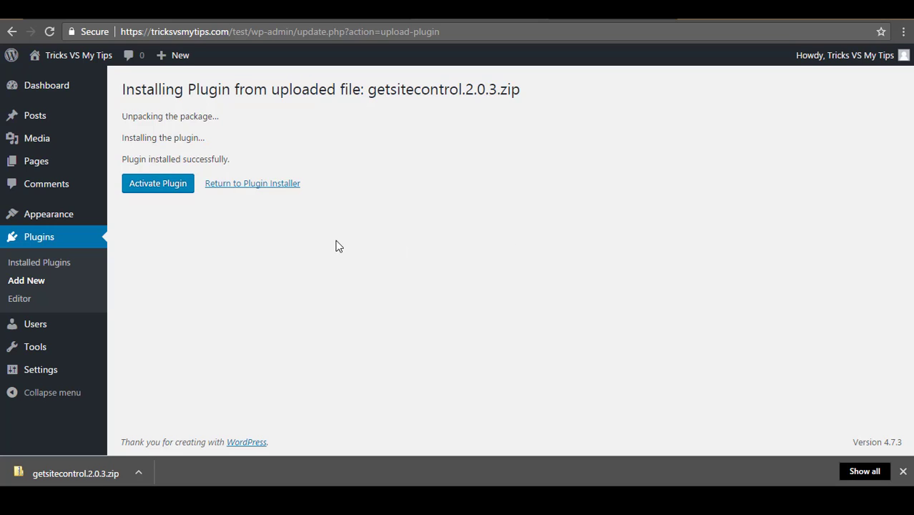
{"action": "left_click", "coordinate": [151, 187]}
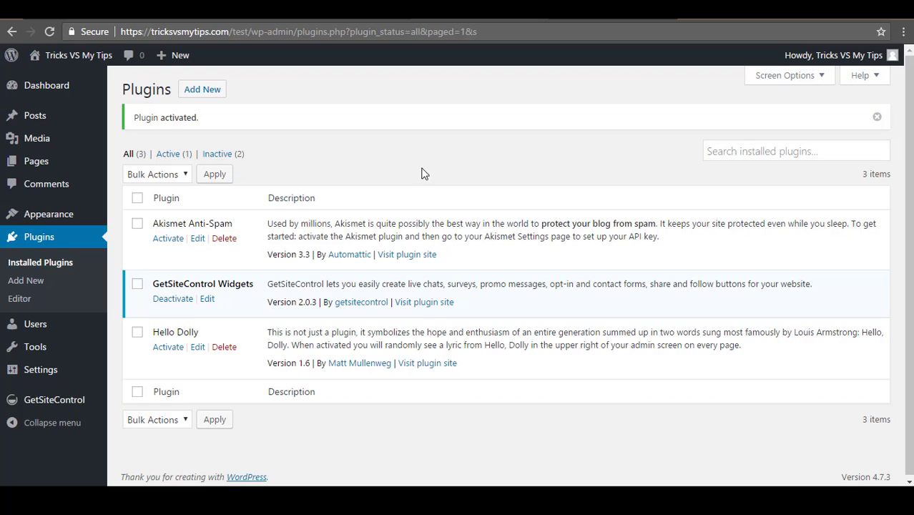
- Sign in to GetSiteControl from the WordPress sidebar with the account email and password
{"action": "mouse_move", "coordinate": [63, 406]}
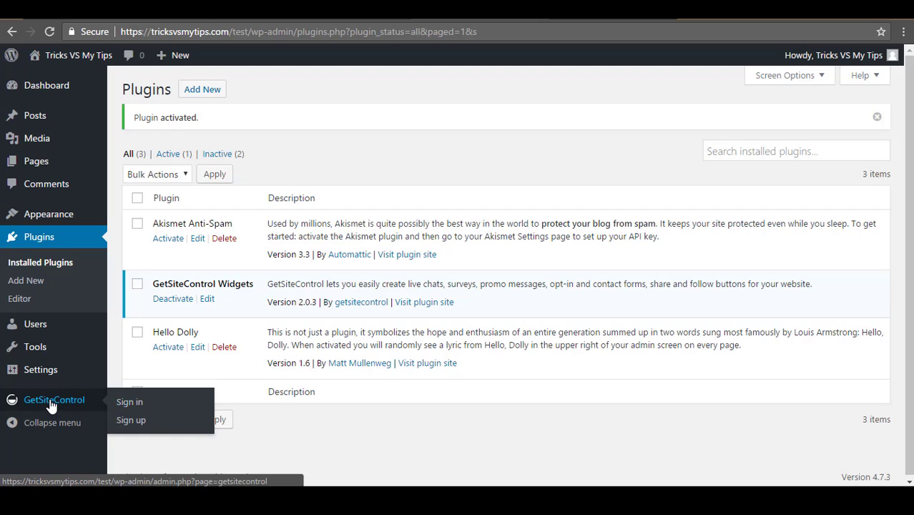
{"action": "left_click", "coordinate": [133, 404]}
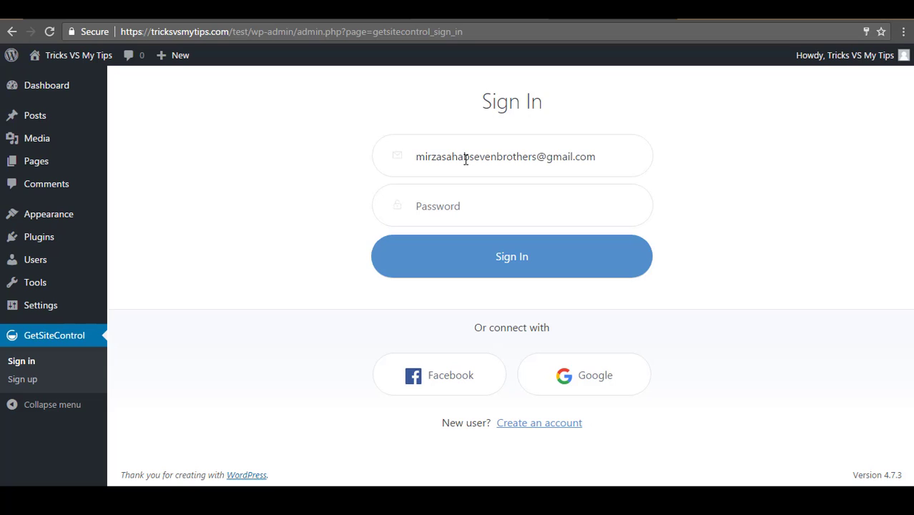
{"action": "triple_click", "coordinate": [465, 159]}
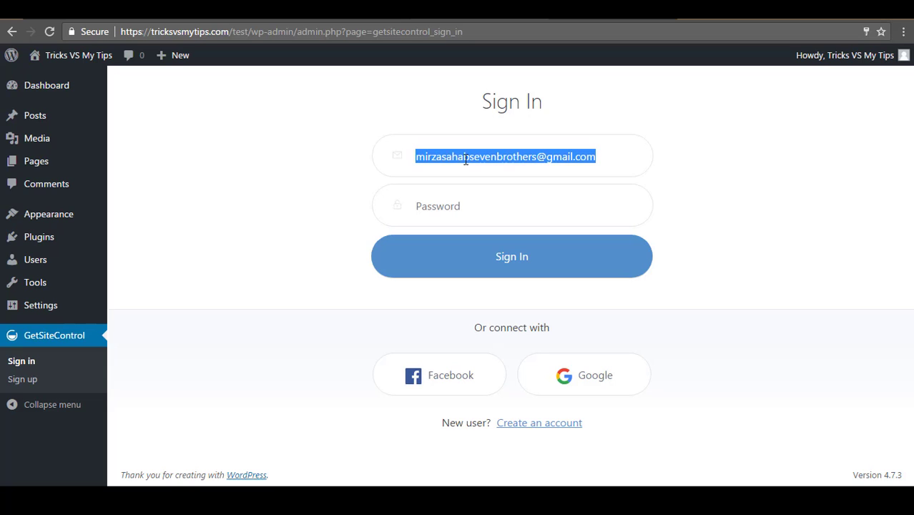
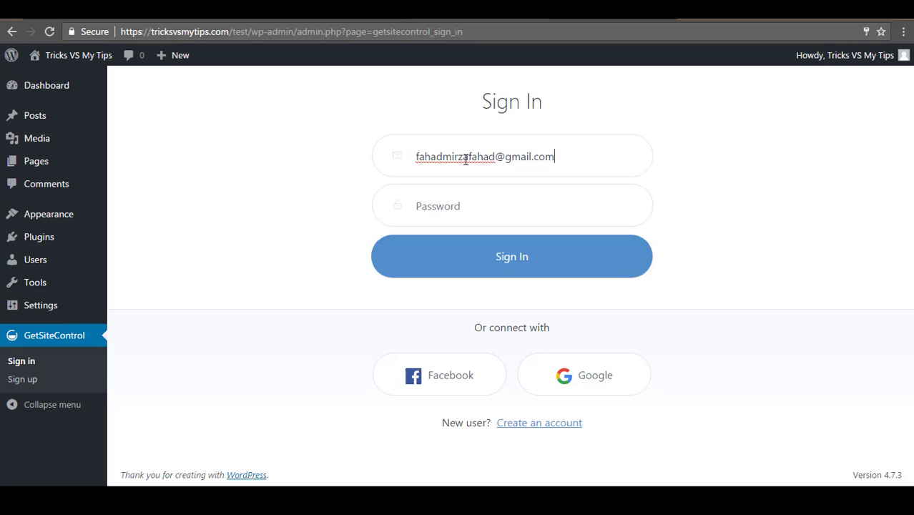
{"action": "key", "text": "Tab"}
{"action": "type", "text": "••"}
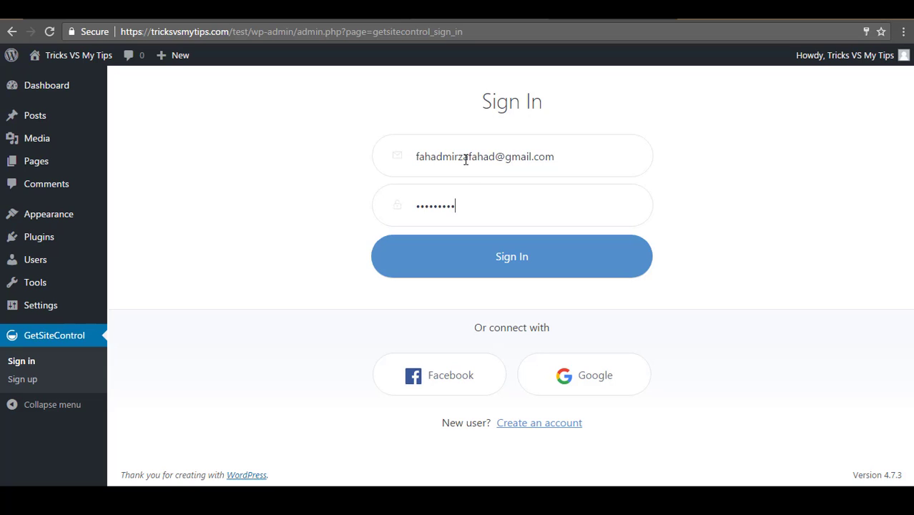
{"action": "left_click", "coordinate": [507, 255]}
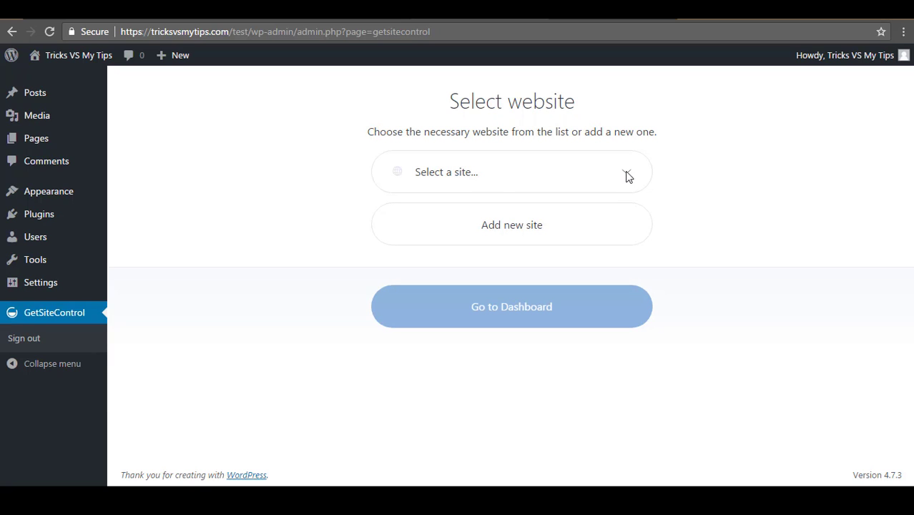
- Select tricksvsmytips.com/test/ as the website and go to the dashboard
{"action": "left_click", "coordinate": [490, 175]}
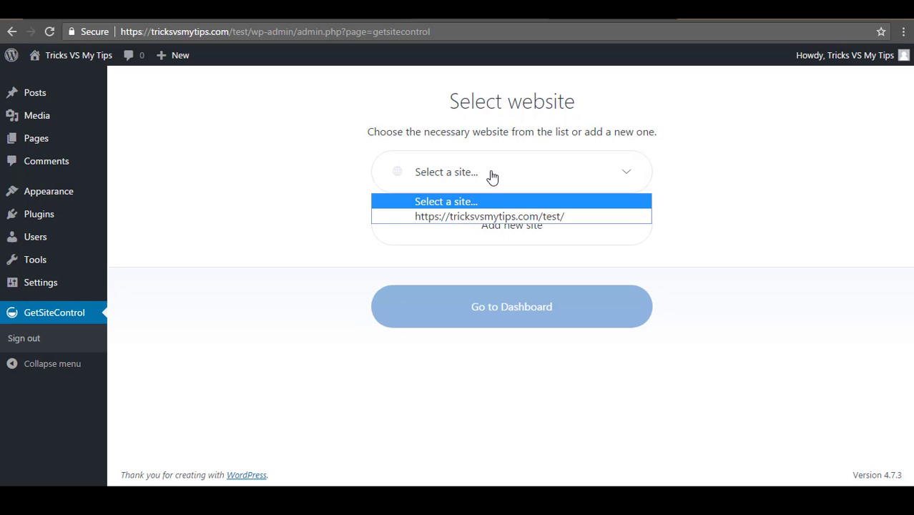
{"action": "left_click", "coordinate": [481, 218]}
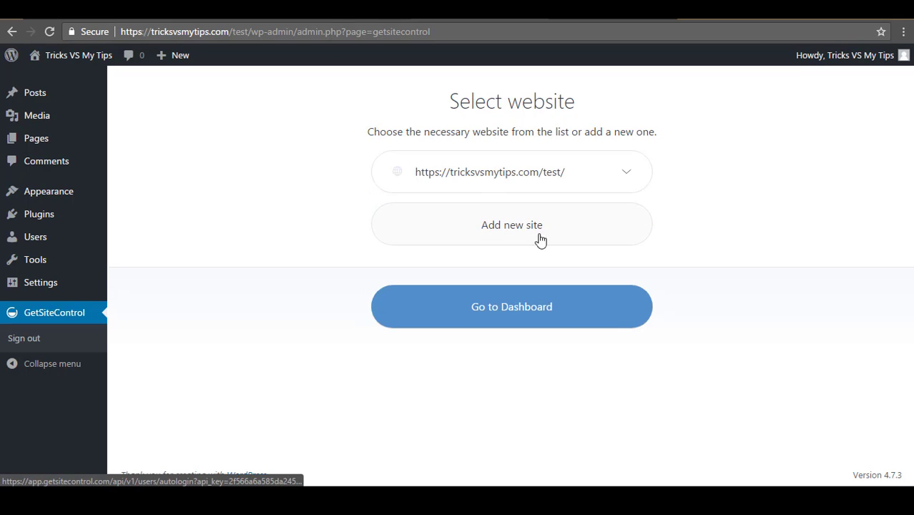
{"action": "left_click", "coordinate": [492, 319]}
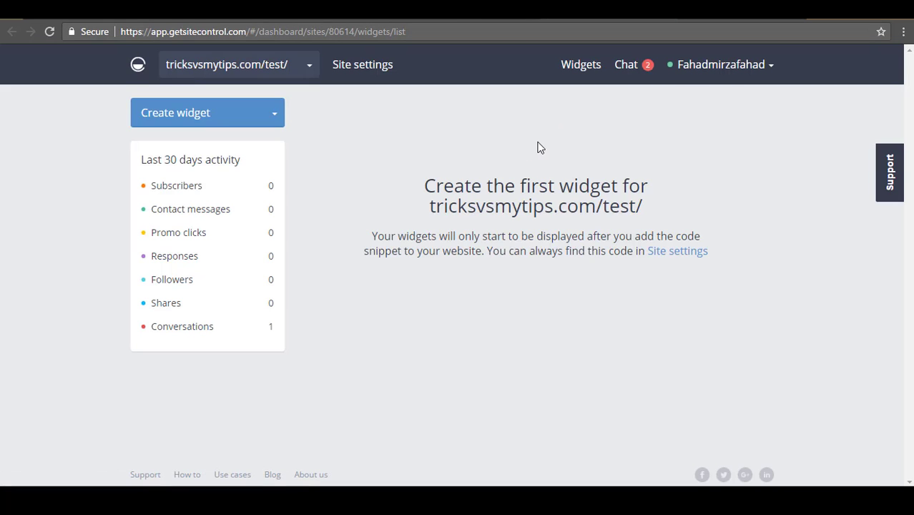
- Check the site code under Site settings > Install shows Installed, then return to the widgets list
{"action": "left_click", "coordinate": [361, 68]}
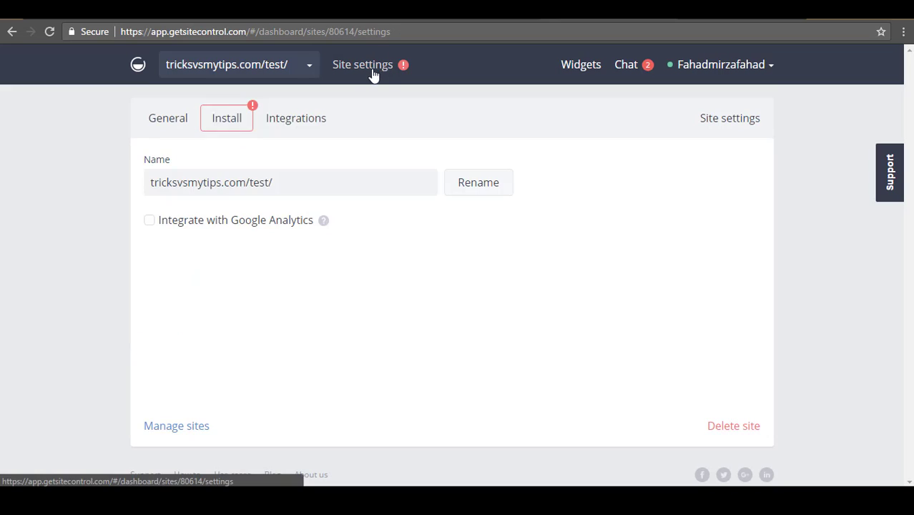
{"action": "left_click", "coordinate": [228, 122]}
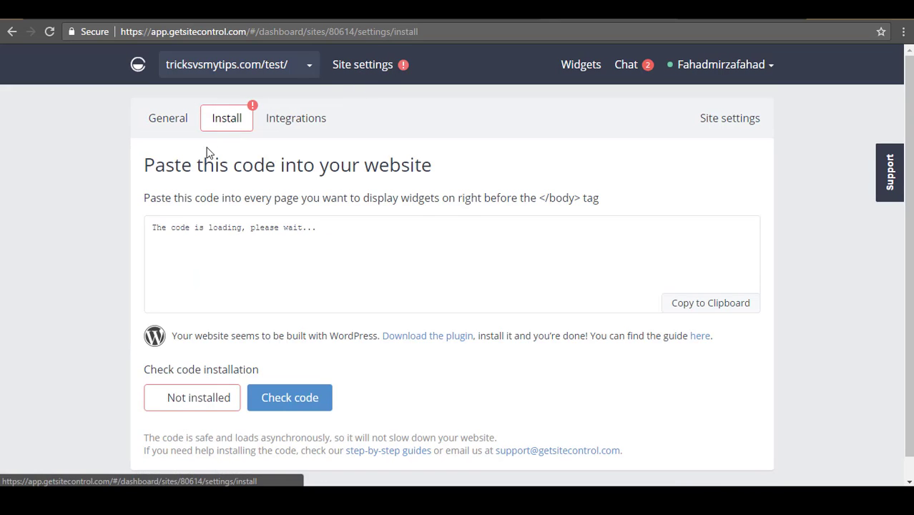
{"action": "left_click", "coordinate": [288, 405]}
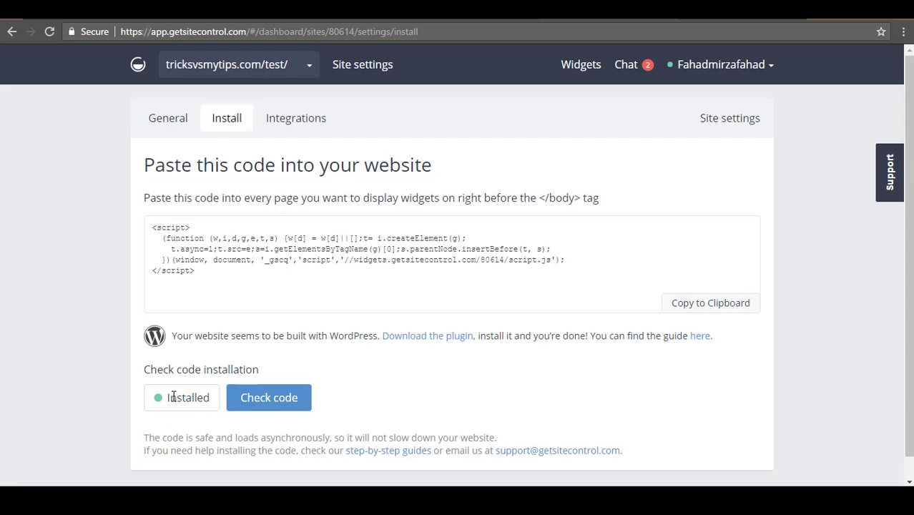
{"action": "left_click_drag", "start_coordinate": [171, 396], "coordinate": [206, 395]}
{"action": "left_click", "coordinate": [200, 392]}
{"action": "left_click", "coordinate": [139, 68]}
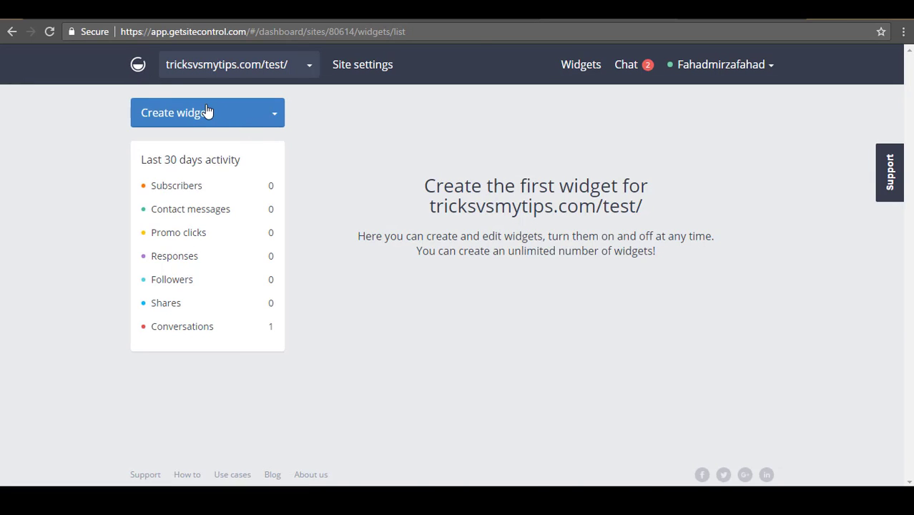
- Create a new Subscribe widget shown as a centred popup
{"action": "left_click", "coordinate": [187, 116]}
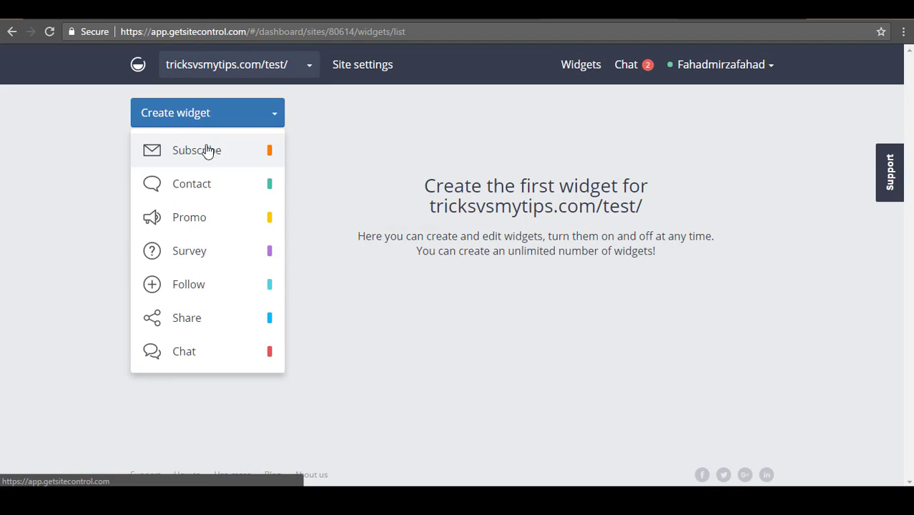
{"action": "left_click", "coordinate": [184, 150]}
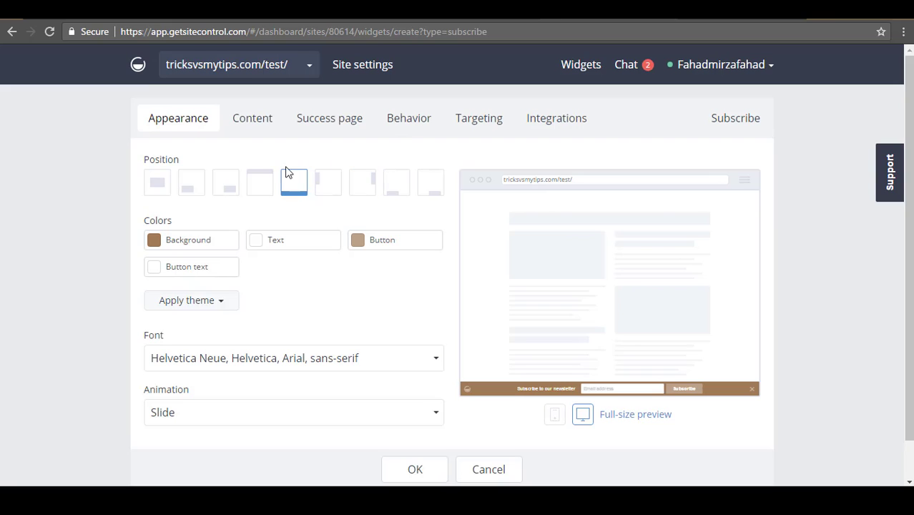
{"action": "left_click", "coordinate": [157, 187]}
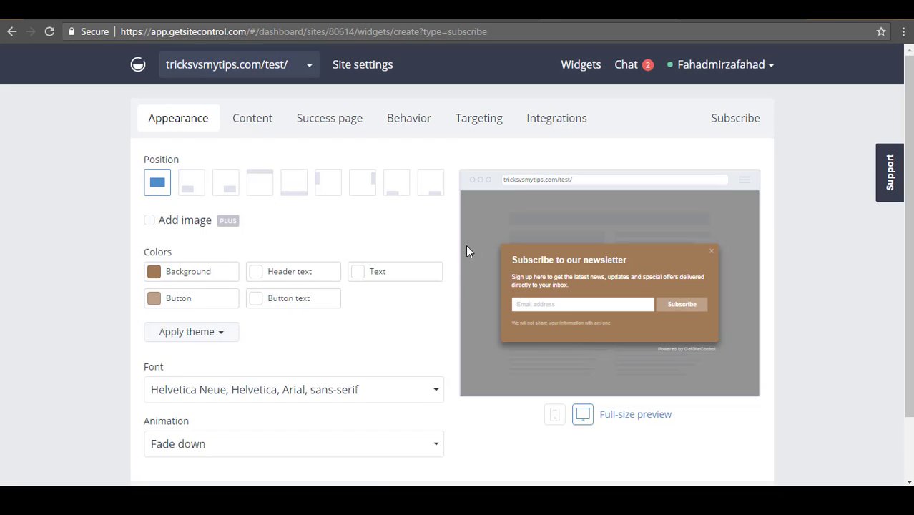
- Set the background to orange #e18c3c, header text to #5f2121 and body text dark red
{"action": "scroll", "coordinate": [265, 240], "scroll_direction": "down", "scroll_amount": 1}
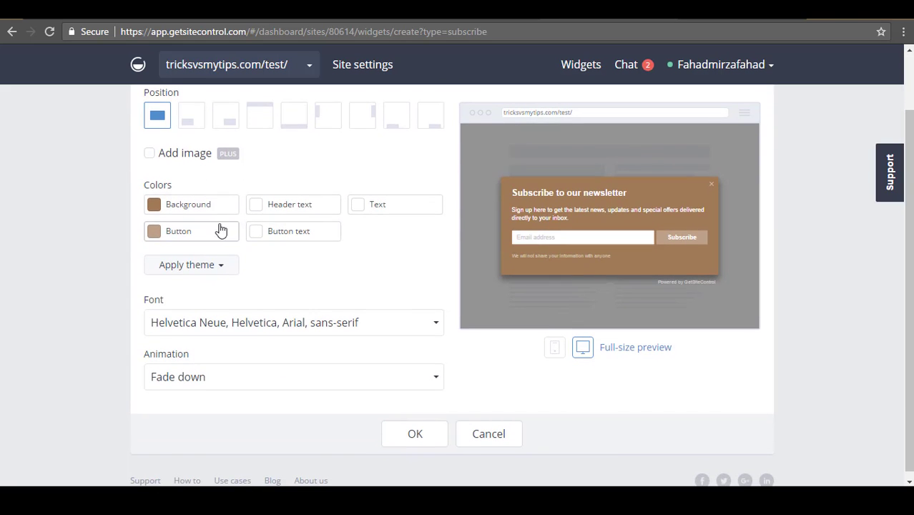
{"action": "left_click", "coordinate": [212, 213]}
{"action": "left_click_drag", "start_coordinate": [187, 311], "coordinate": [234, 270]}
{"action": "left_click", "coordinate": [286, 205]}
{"action": "left_click", "coordinate": [327, 329]}
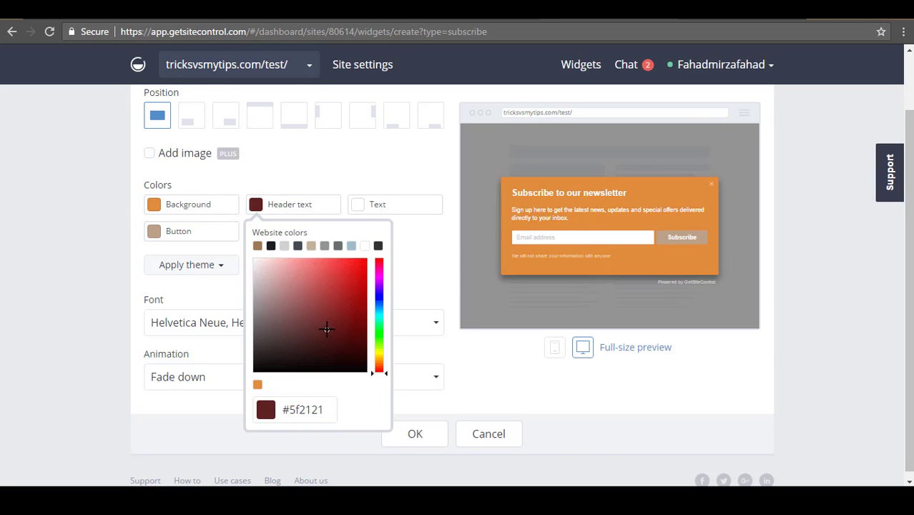
{"action": "left_click", "coordinate": [368, 205]}
{"action": "left_click", "coordinate": [417, 325]}
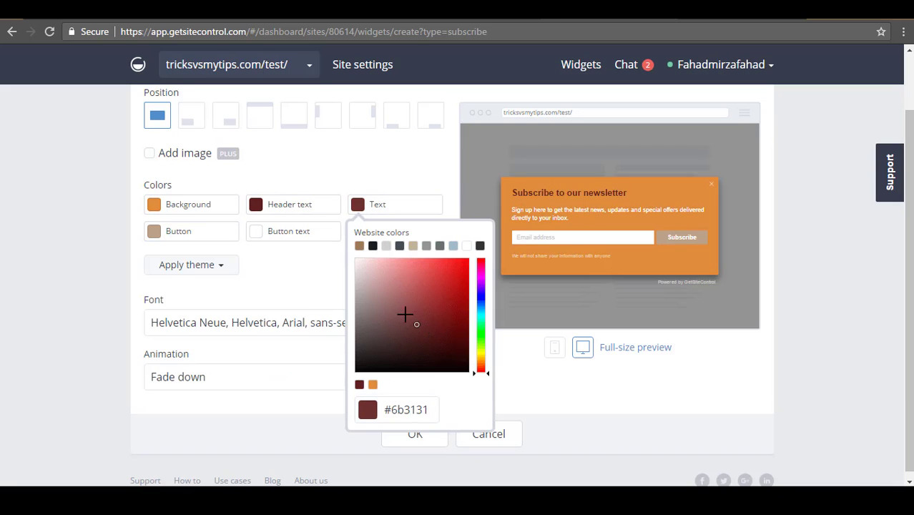
{"action": "left_click", "coordinate": [412, 324]}
- Apply the grey website-colour theme and choose the Georgia serif font
{"action": "left_click", "coordinate": [214, 265]}
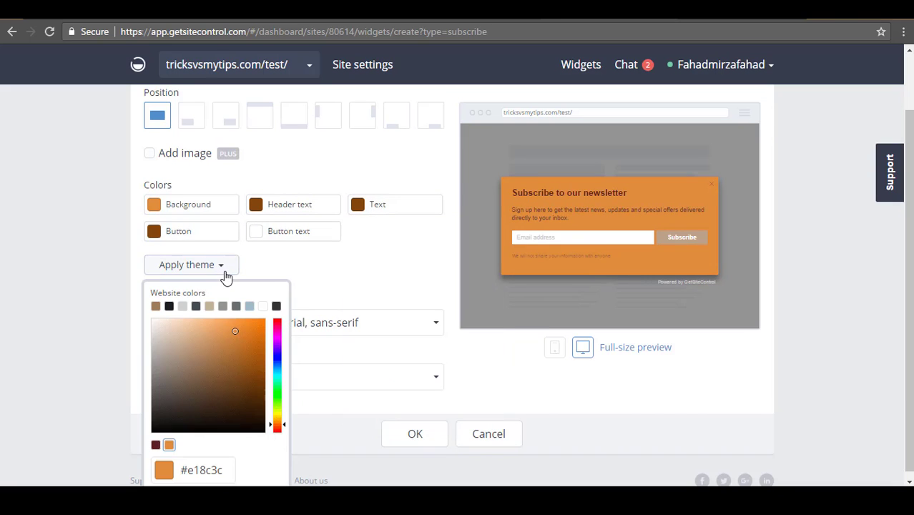
{"action": "left_click", "coordinate": [236, 306]}
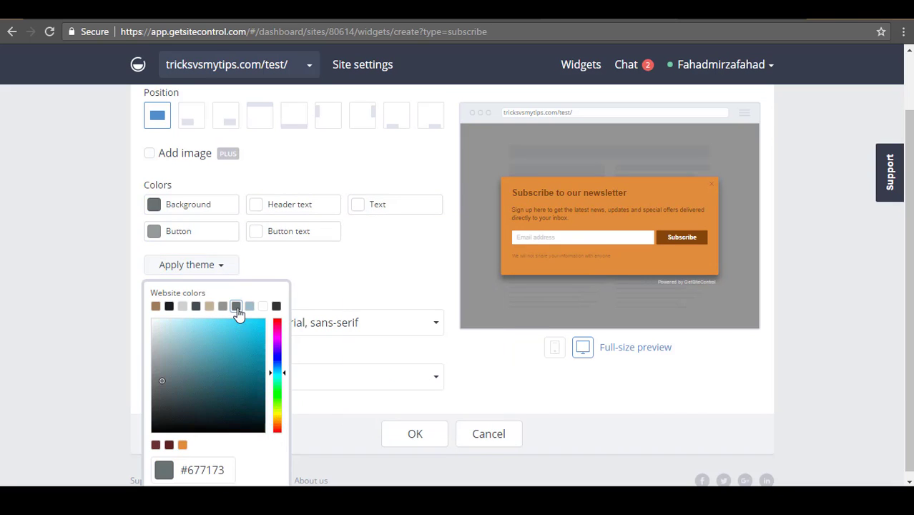
{"action": "left_click", "coordinate": [351, 285]}
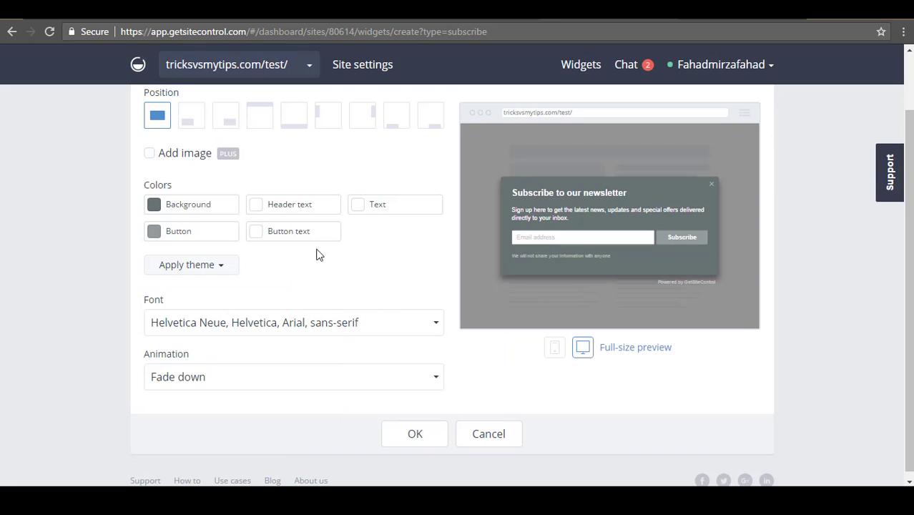
{"action": "left_click", "coordinate": [377, 323]}
{"action": "left_click", "coordinate": [358, 360]}
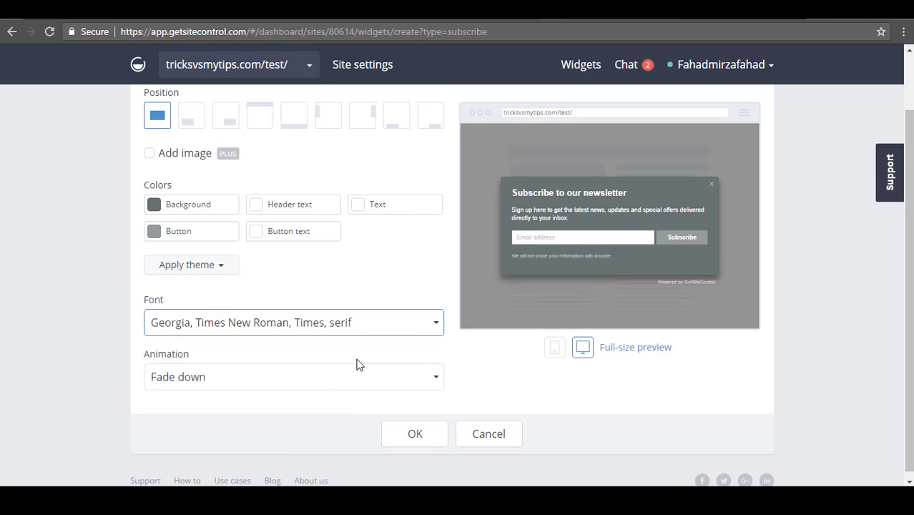
- Try the Bounce down animation, then settle on Fade down
{"action": "left_click", "coordinate": [311, 384]}
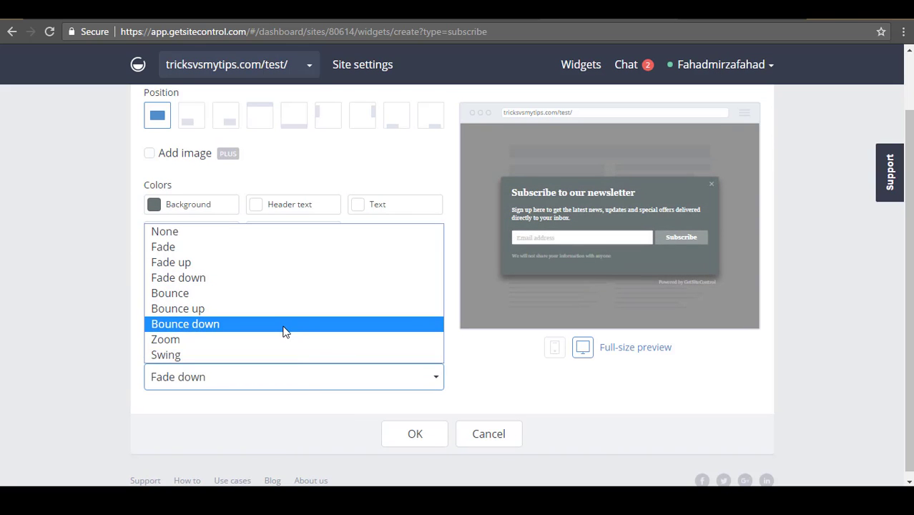
{"action": "left_click", "coordinate": [283, 329]}
{"action": "left_click", "coordinate": [277, 376]}
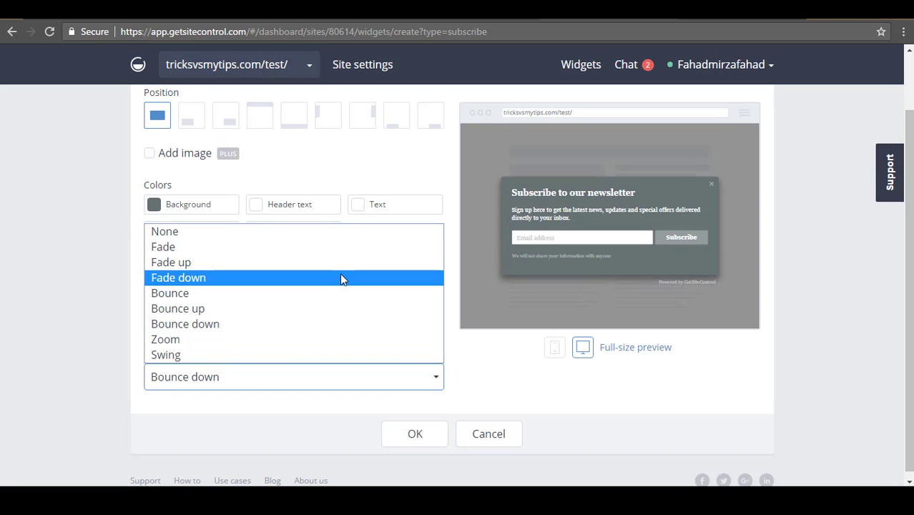
{"action": "left_click", "coordinate": [340, 277]}
{"action": "scroll", "coordinate": [325, 228], "scroll_direction": "up", "scroll_amount": 1}
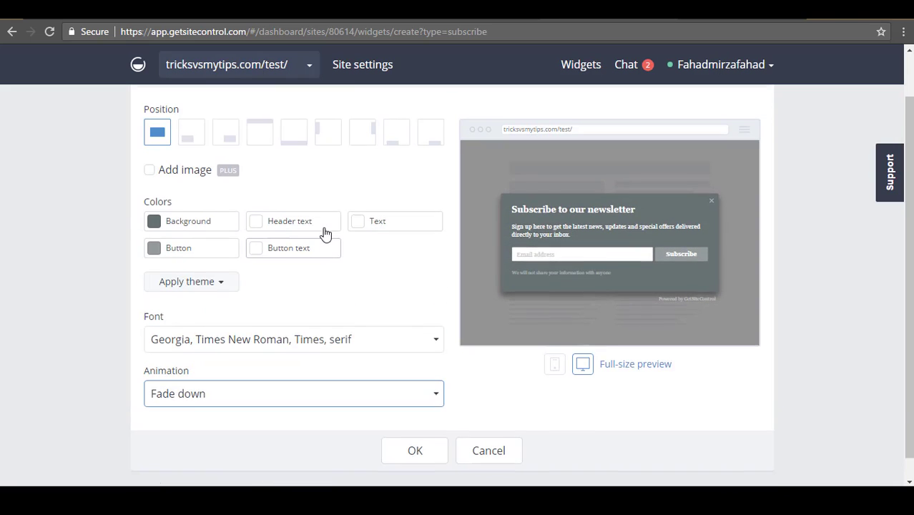
{"action": "scroll", "coordinate": [322, 229], "scroll_direction": "up", "scroll_amount": 2}
{"action": "left_click", "coordinate": [247, 123]}
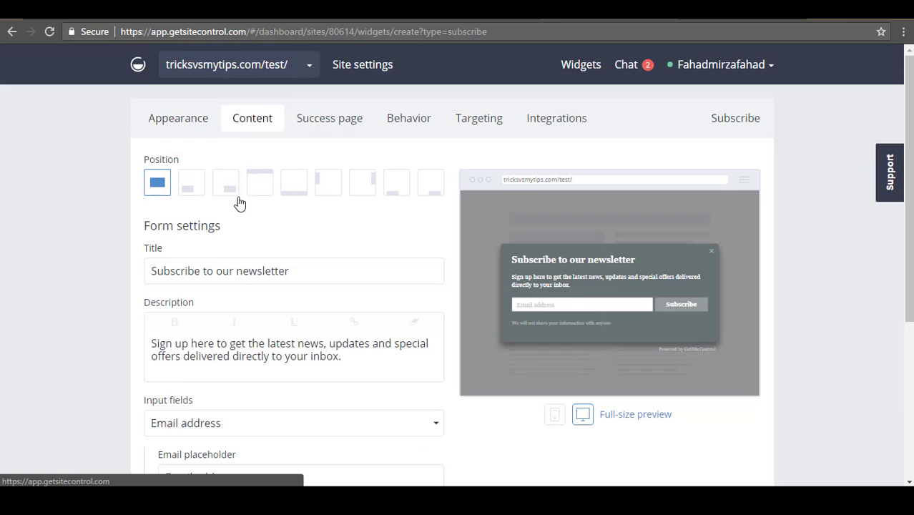
- Change the title to 'Subscribe us' and the description to 'Please like this video'
{"action": "left_click_drag", "start_coordinate": [317, 270], "coordinate": [148, 269]}
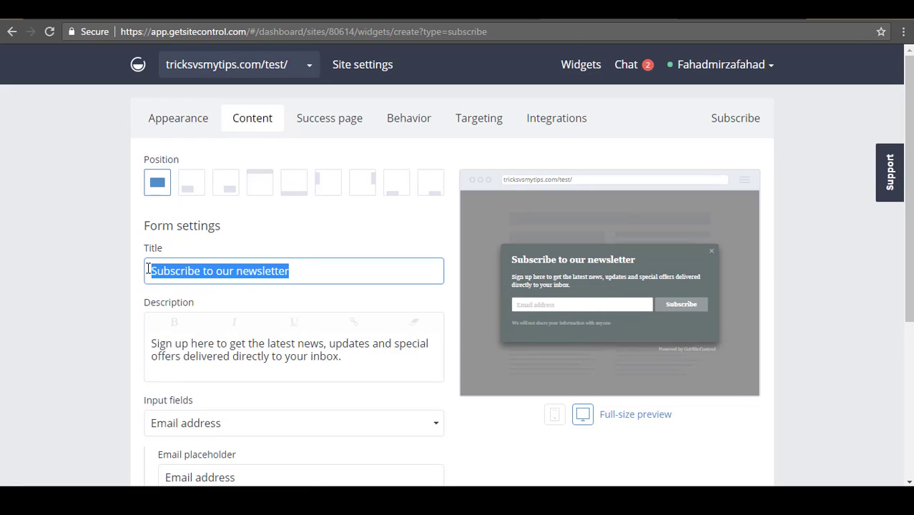
{"action": "type", "text": "Subscribe"}
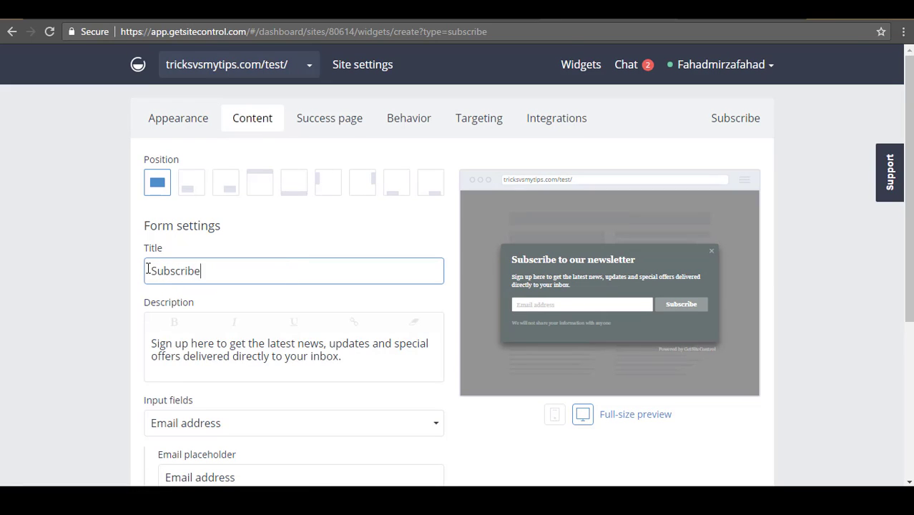
{"action": "type", "text": " us"}
{"action": "scroll", "coordinate": [198, 265], "scroll_direction": "down", "scroll_amount": 1}
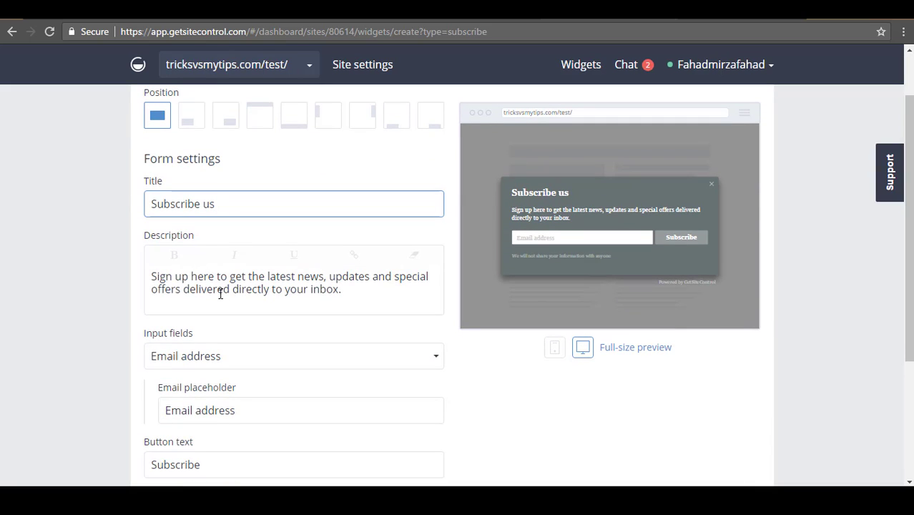
{"action": "left_click_drag", "start_coordinate": [152, 275], "coordinate": [388, 287]}
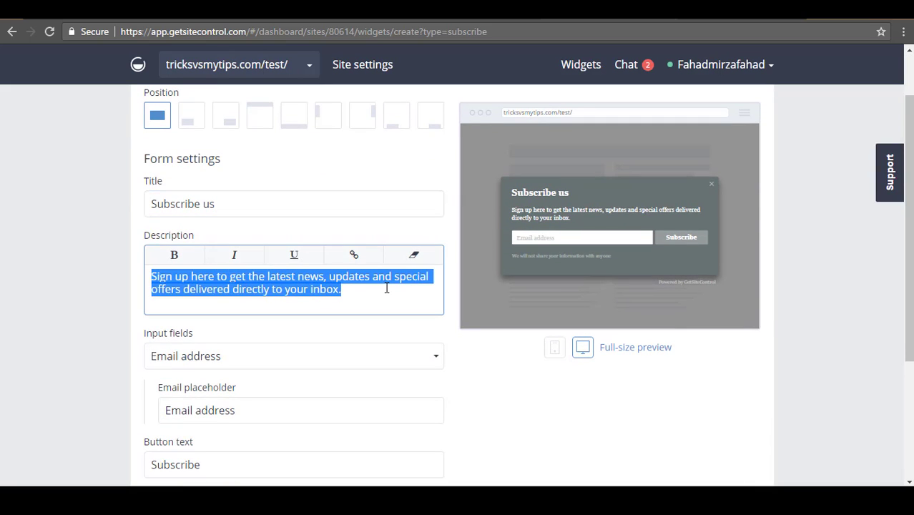
{"action": "type", "text": "Please like this video"}
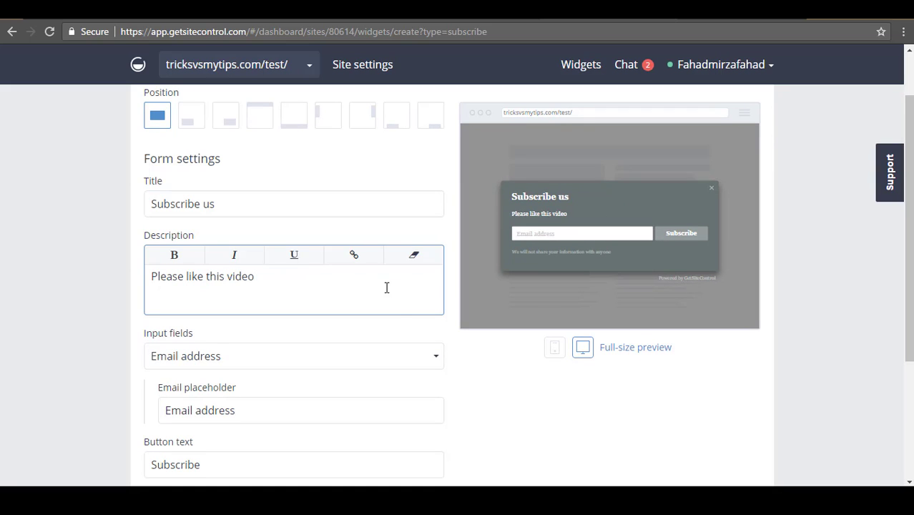
- Set the input fields to collect name and email address
{"action": "scroll", "coordinate": [393, 293], "scroll_direction": "down", "scroll_amount": 1}
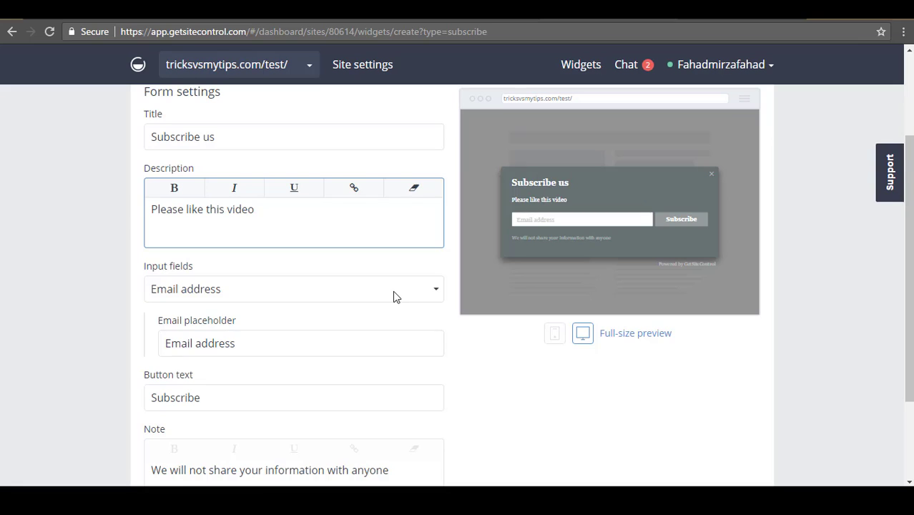
{"action": "scroll", "coordinate": [393, 290], "scroll_direction": "down", "scroll_amount": 1}
{"action": "left_click", "coordinate": [339, 228]}
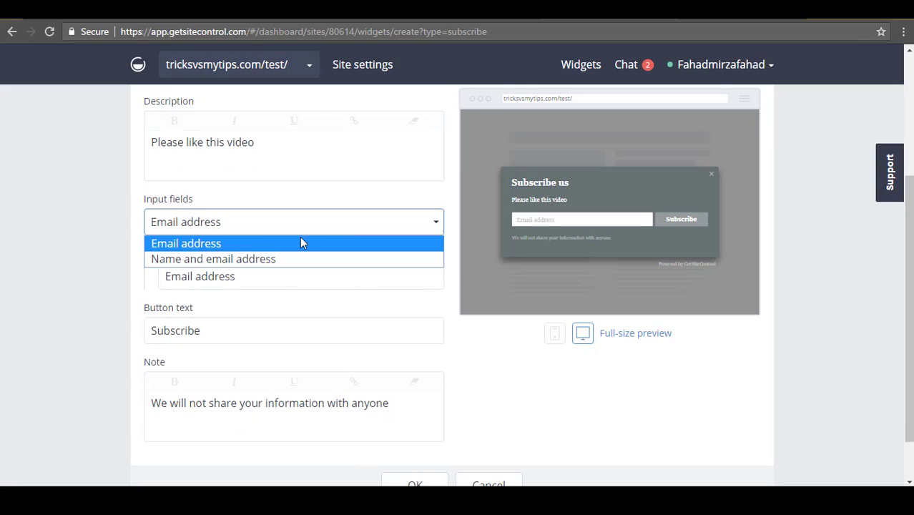
{"action": "left_click", "coordinate": [259, 258]}
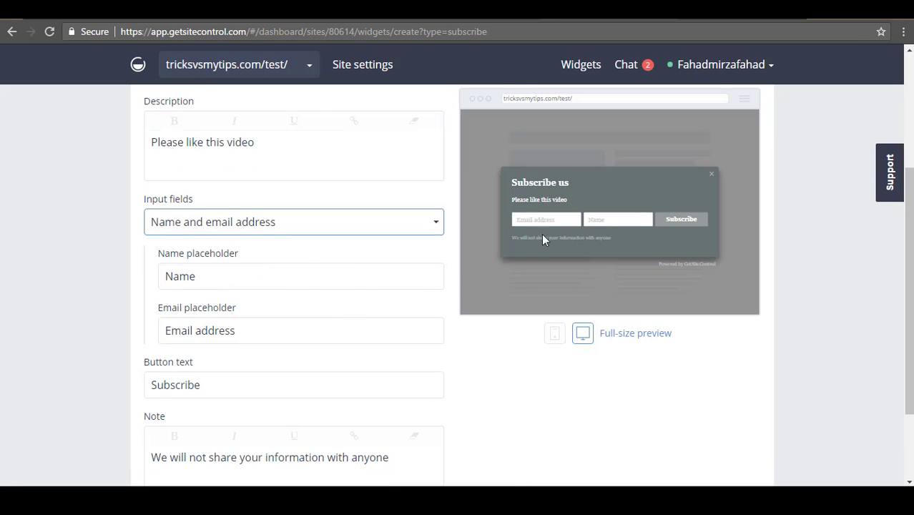
- Change the button text to 'Do it.' and the note to 'we will like'
{"action": "scroll", "coordinate": [286, 308], "scroll_direction": "down", "scroll_amount": 1}
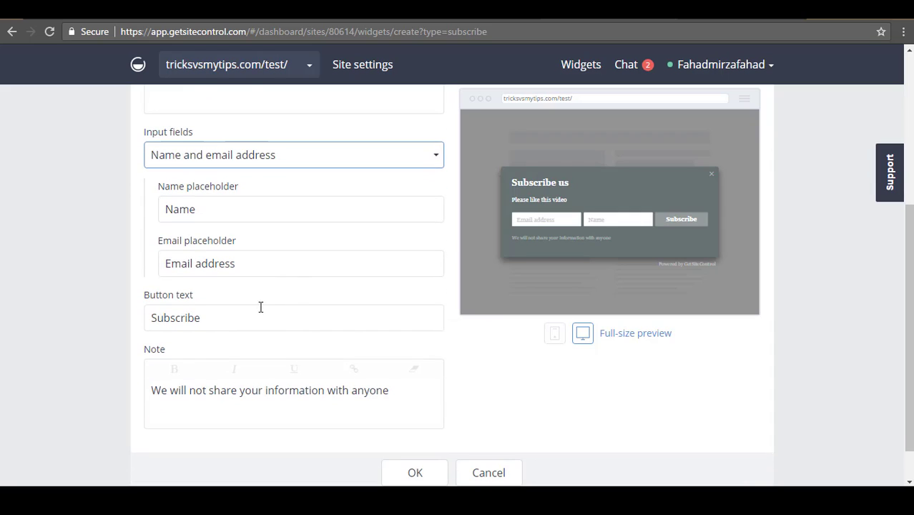
{"action": "left_click_drag", "start_coordinate": [222, 317], "coordinate": [126, 310]}
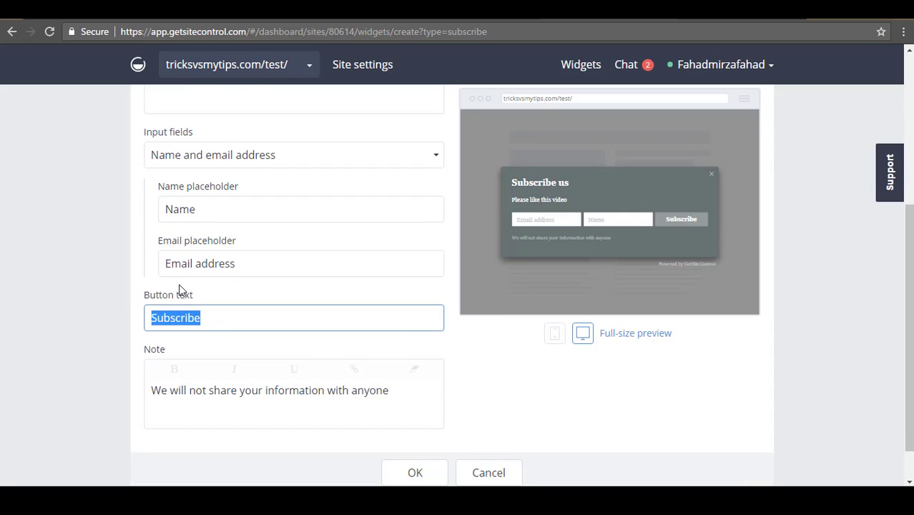
{"action": "type", "text": "Do it."}
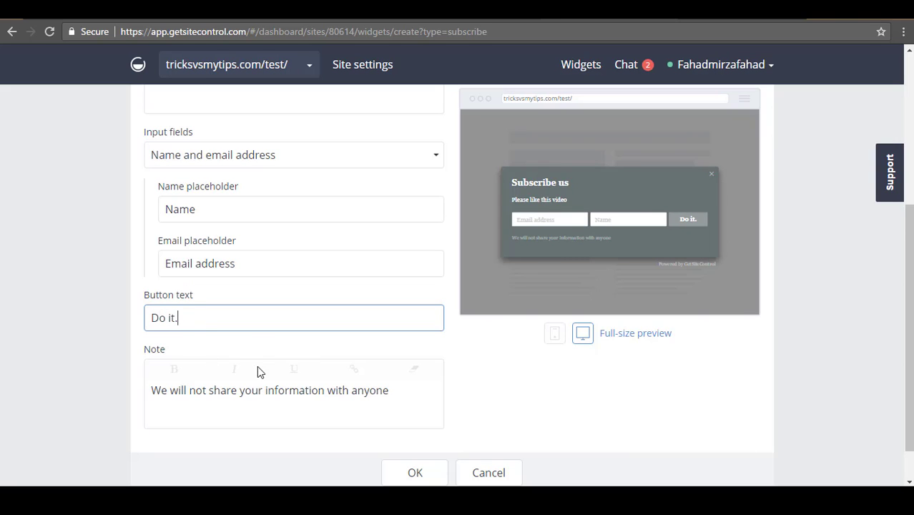
{"action": "scroll", "coordinate": [261, 358], "scroll_direction": "down", "scroll_amount": 1}
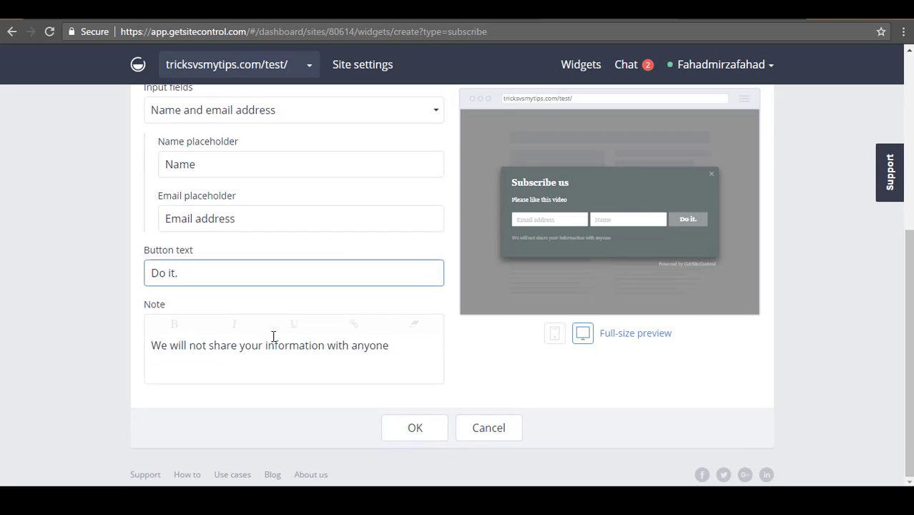
{"action": "left_click_drag", "start_coordinate": [151, 348], "coordinate": [412, 339]}
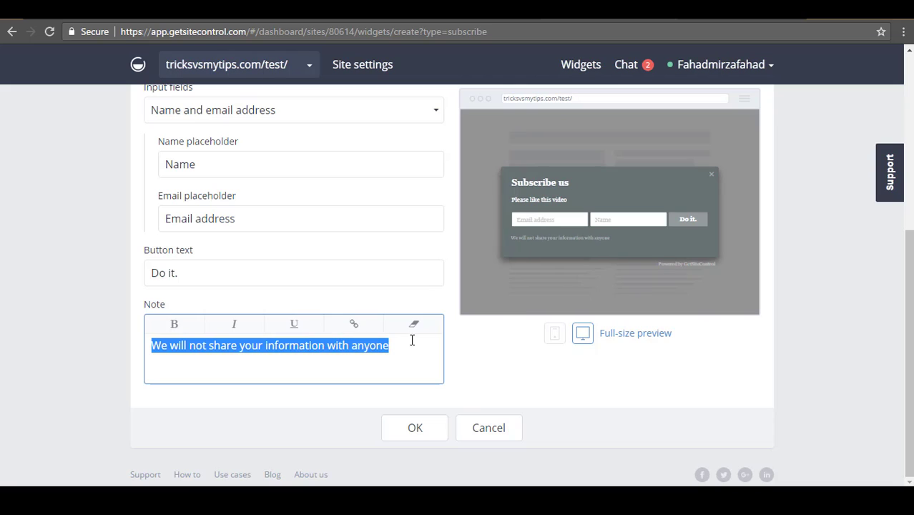
{"action": "type", "text": "we will "}
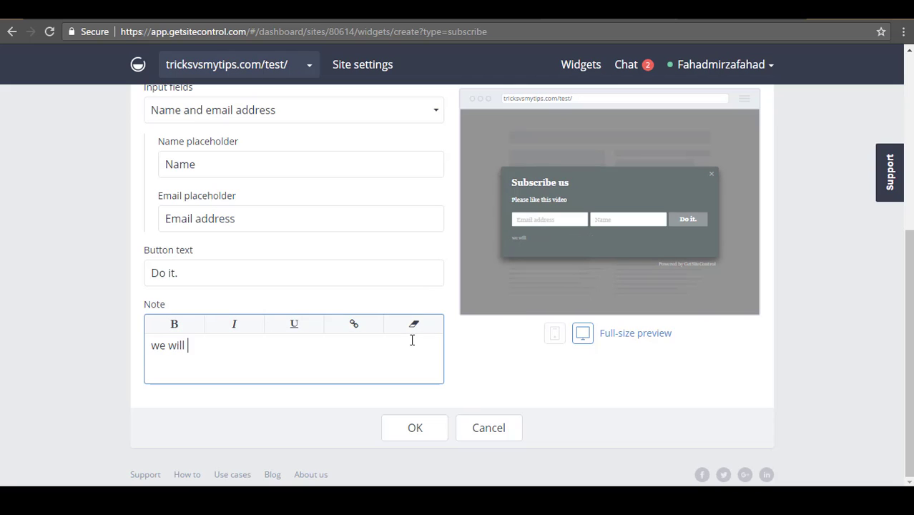
{"action": "type", "text": "like it."}
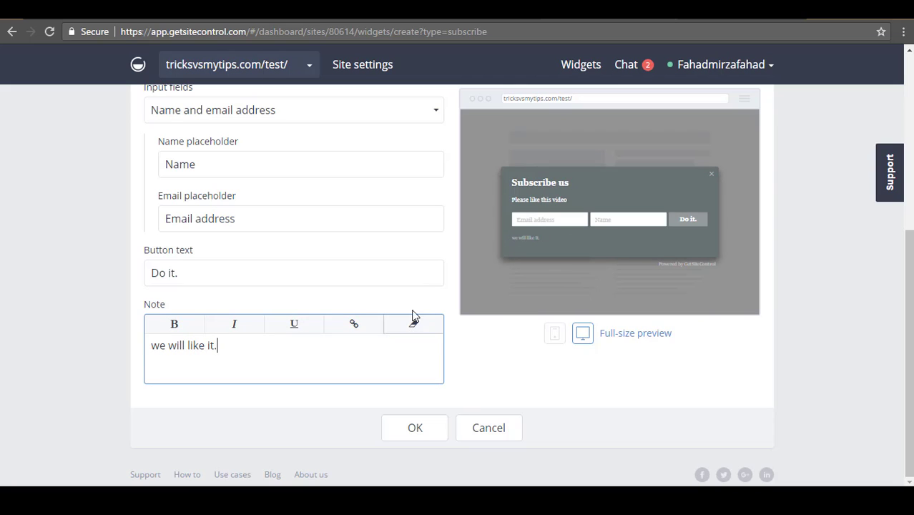
{"action": "scroll", "coordinate": [351, 250], "scroll_direction": "up", "scroll_amount": 5}
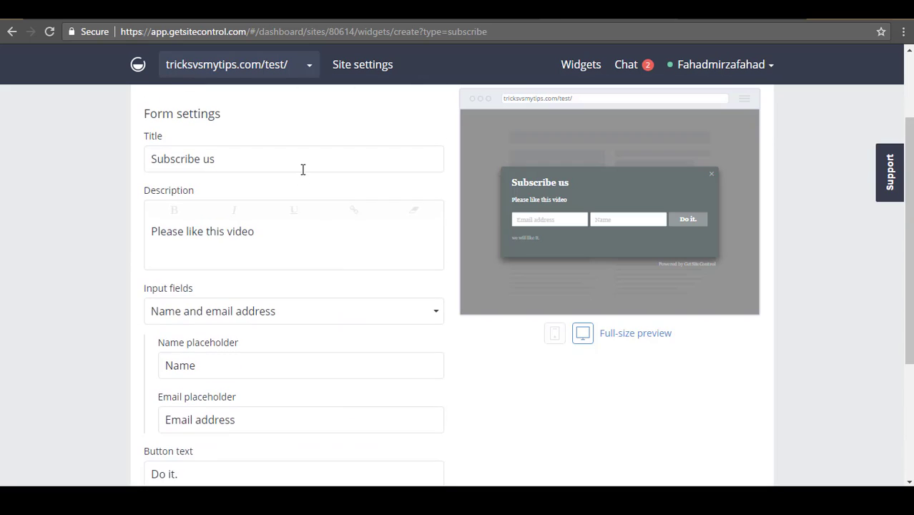
- On the Success page, select and then deselect the 'Thank you!' title and description text
{"action": "left_click", "coordinate": [336, 127]}
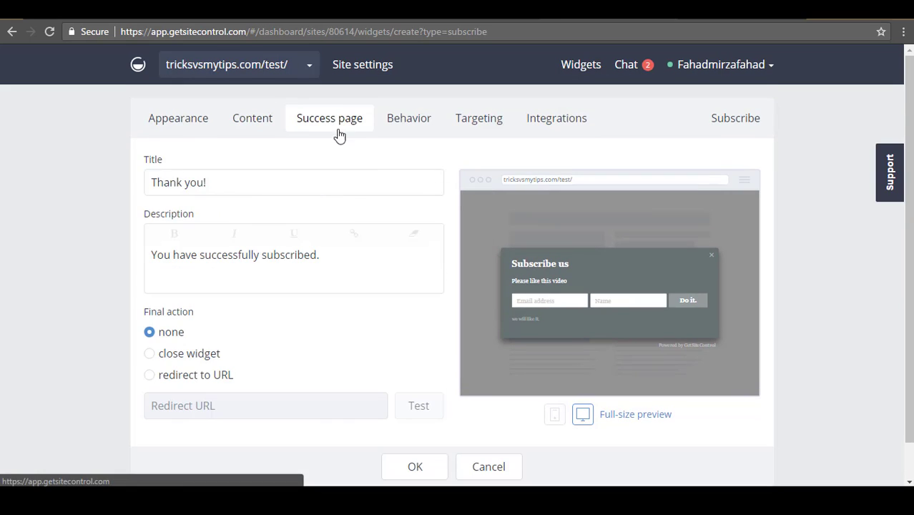
{"action": "left_click", "coordinate": [328, 192]}
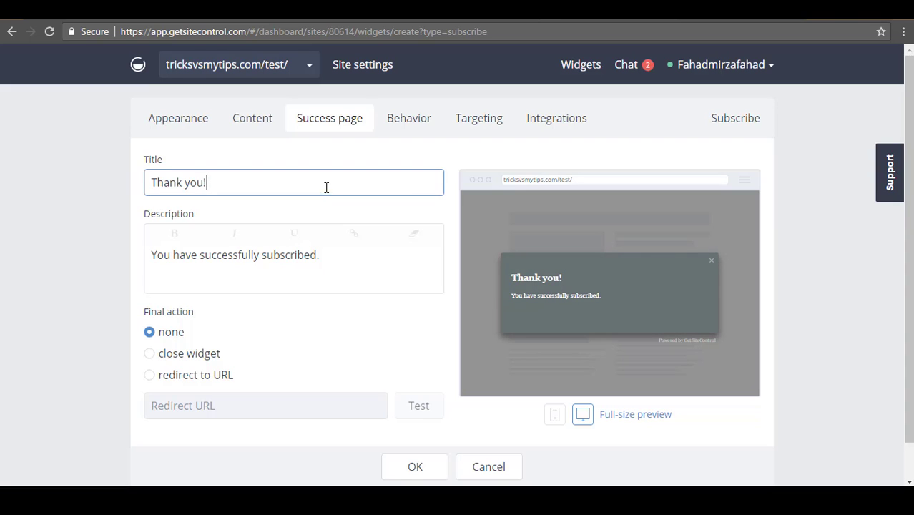
{"action": "left_click_drag", "start_coordinate": [326, 188], "coordinate": [152, 188]}
{"action": "left_click", "coordinate": [244, 181]}
{"action": "left_click_drag", "start_coordinate": [208, 183], "coordinate": [151, 183]}
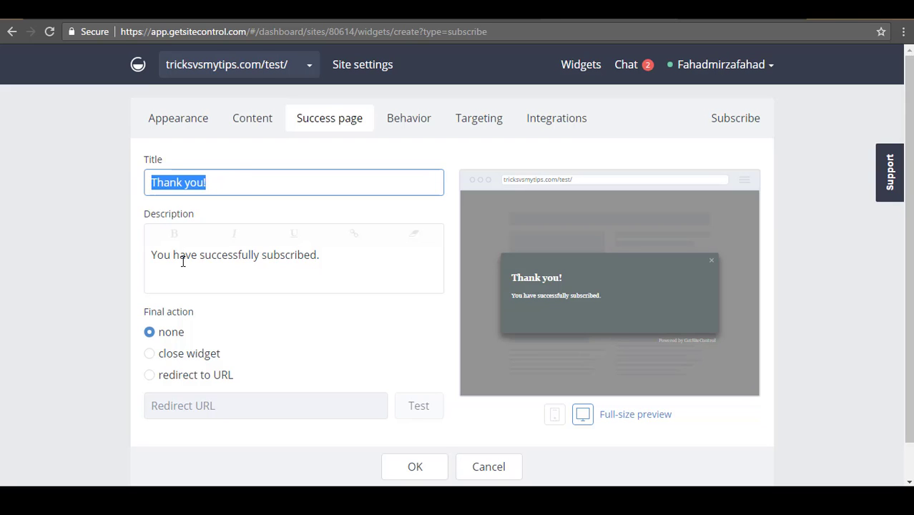
{"action": "left_click_drag", "start_coordinate": [179, 256], "coordinate": [304, 256]}
{"action": "scroll", "coordinate": [180, 349], "scroll_direction": "down", "scroll_amount": 1}
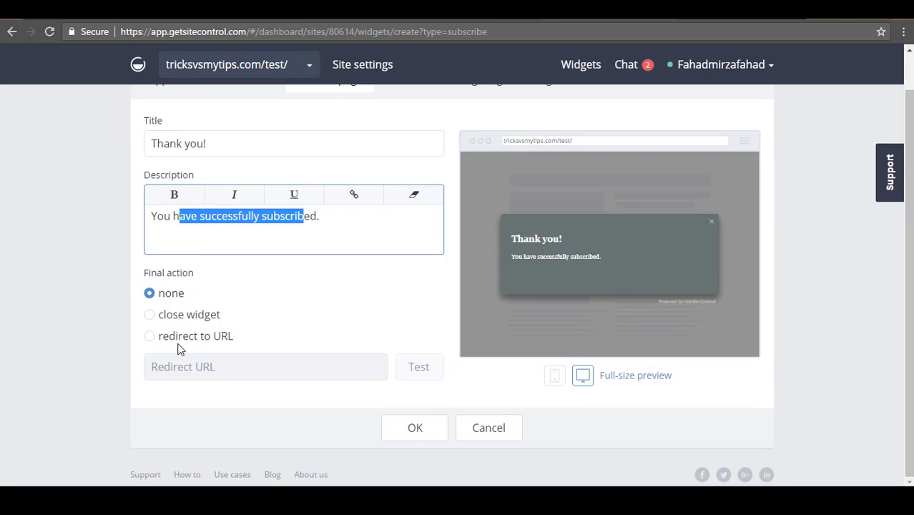
{"action": "left_click", "coordinate": [273, 300]}
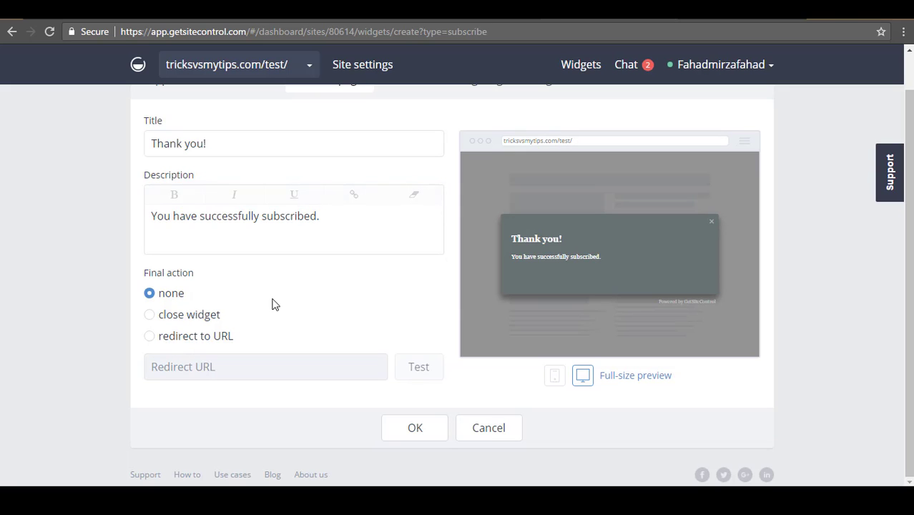
- Set the final action to redirect to URL and put the cursor in the Redirect URL field
{"action": "left_click", "coordinate": [198, 342]}
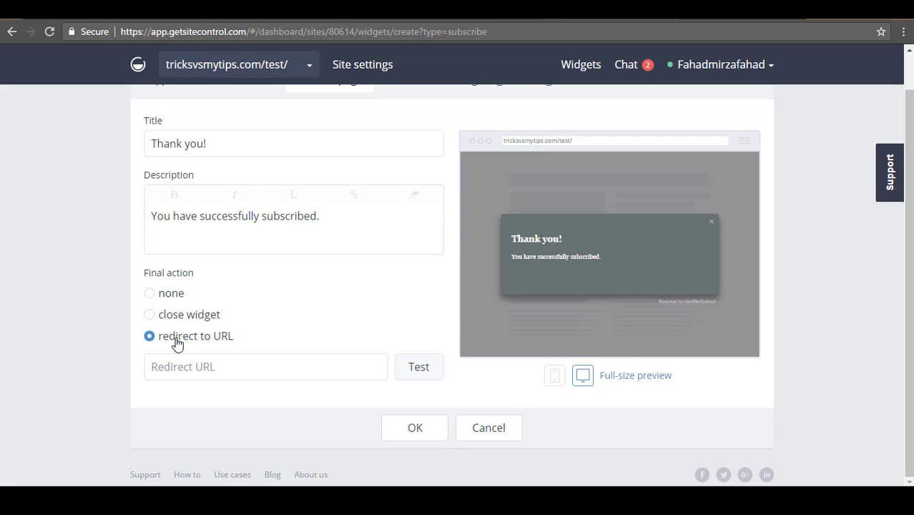
{"action": "left_click", "coordinate": [218, 367]}
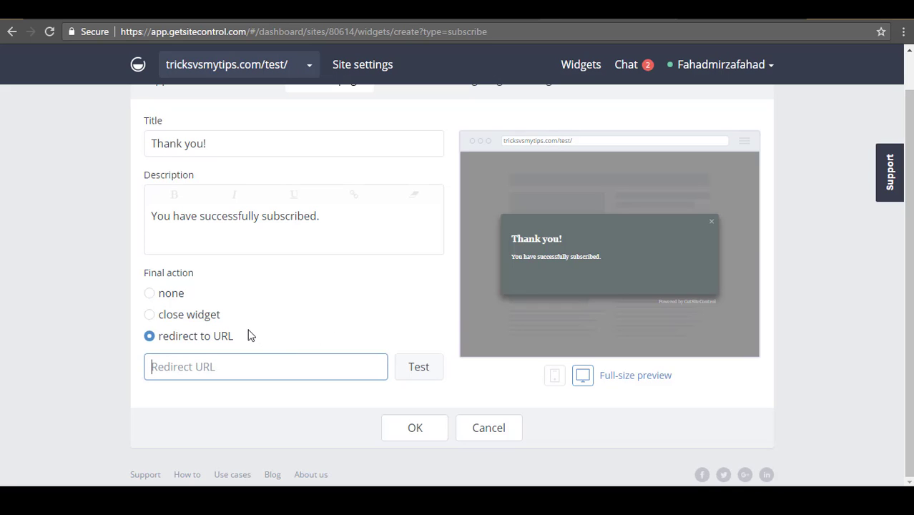
{"action": "scroll", "coordinate": [362, 240], "scroll_direction": "up", "scroll_amount": 1}
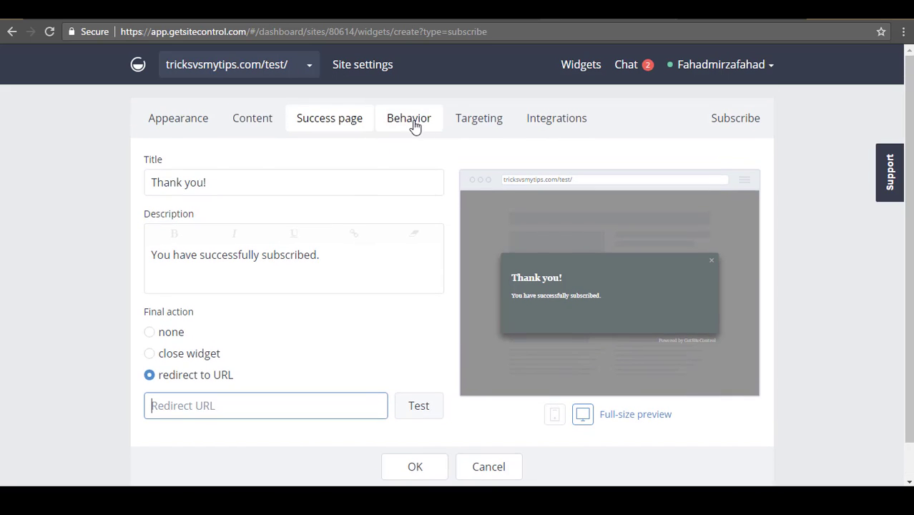
- Show the widget at once with no 5-second delay, at most once every 1 day per user
{"action": "left_click", "coordinate": [390, 120]}
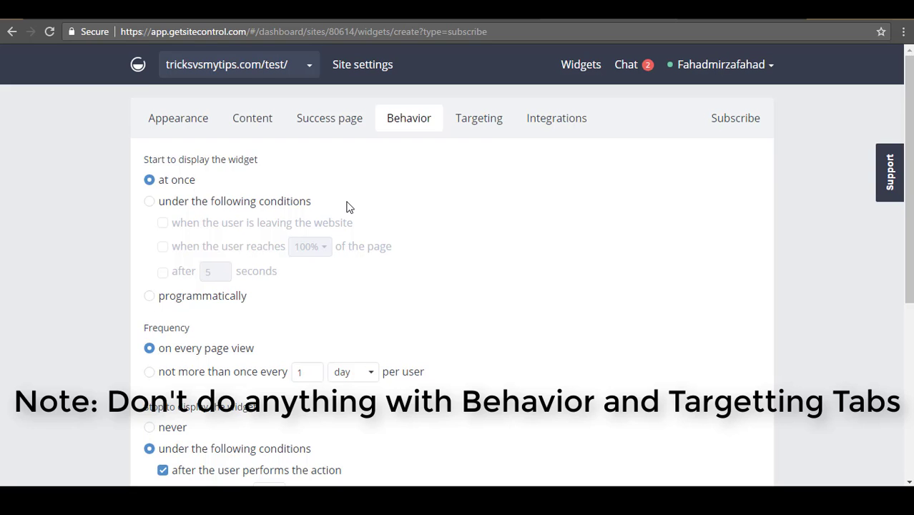
{"action": "scroll", "coordinate": [347, 208], "scroll_direction": "down", "scroll_amount": 1}
{"action": "scroll", "coordinate": [346, 208], "scroll_direction": "up", "scroll_amount": 1}
{"action": "left_click", "coordinate": [232, 206]}
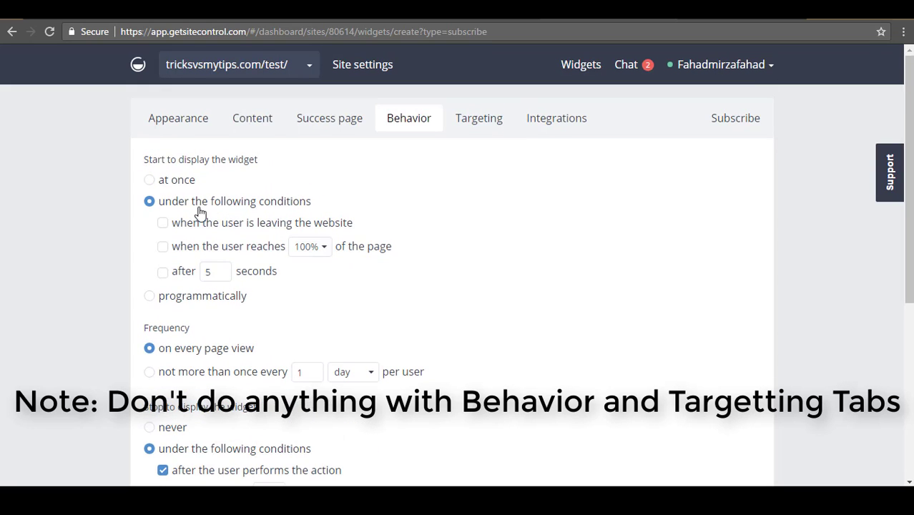
{"action": "left_click", "coordinate": [163, 274]}
{"action": "left_click", "coordinate": [163, 272]}
{"action": "left_click", "coordinate": [150, 371]}
{"action": "left_click", "coordinate": [152, 181]}
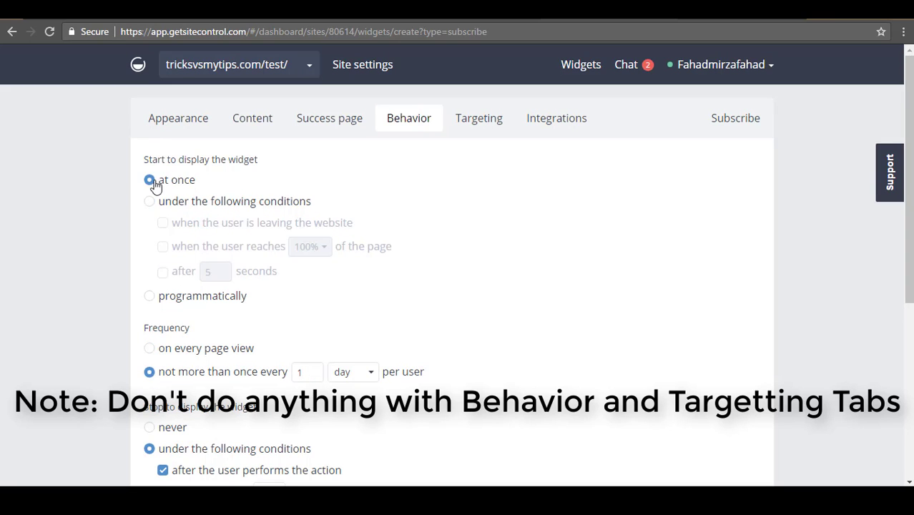
- Switch the * URL rule from Show on to Don`t show on and select the * expression
{"action": "left_click", "coordinate": [470, 122]}
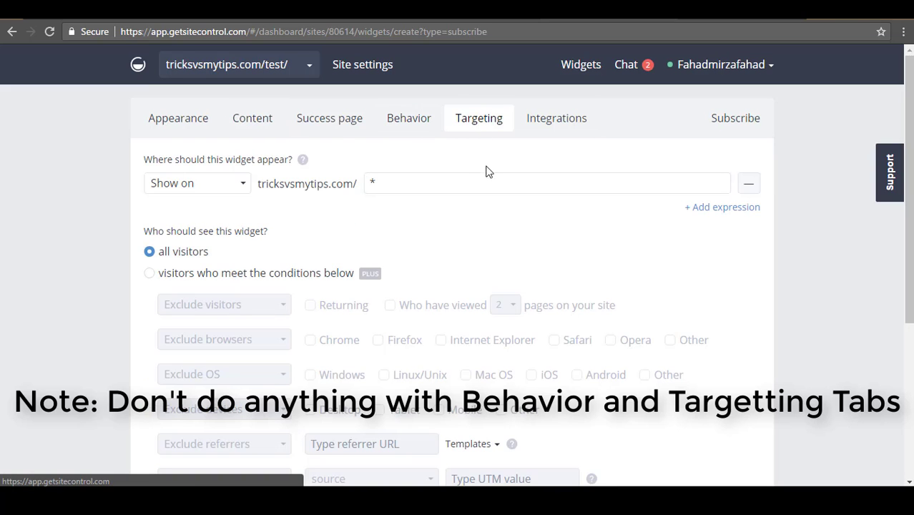
{"action": "left_click", "coordinate": [240, 186]}
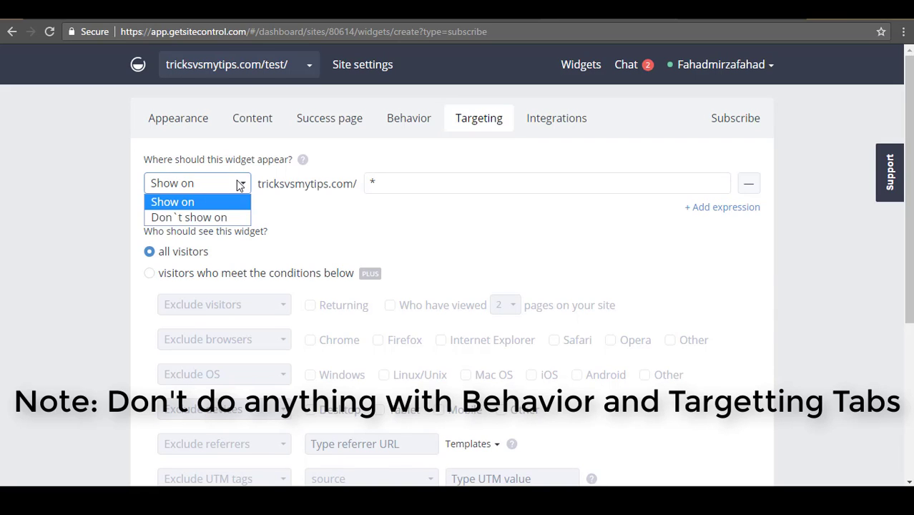
{"action": "left_click", "coordinate": [238, 217]}
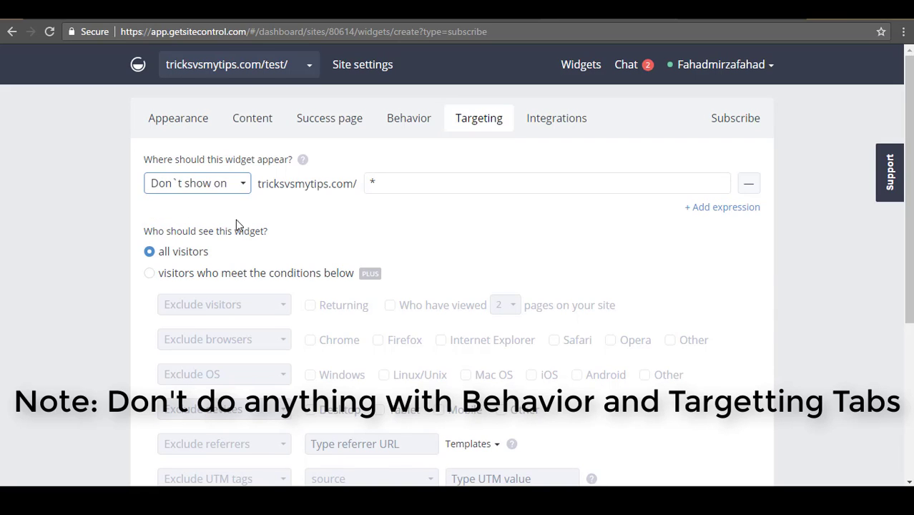
{"action": "left_click", "coordinate": [392, 179]}
{"action": "left_click_drag", "start_coordinate": [391, 181], "coordinate": [356, 183]}
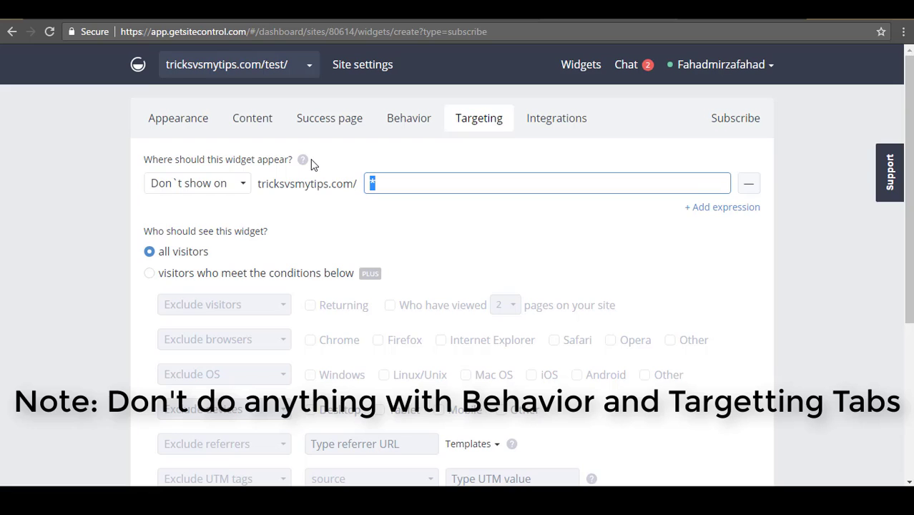
{"action": "scroll", "coordinate": [360, 215], "scroll_direction": "down", "scroll_amount": 1}
{"action": "scroll", "coordinate": [337, 208], "scroll_direction": "down", "scroll_amount": 3}
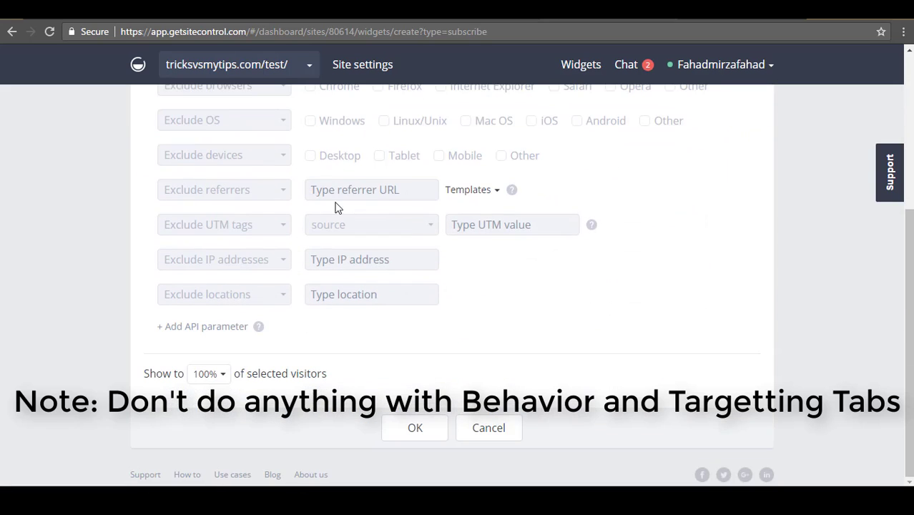
{"action": "scroll", "coordinate": [358, 213], "scroll_direction": "up", "scroll_amount": 4}
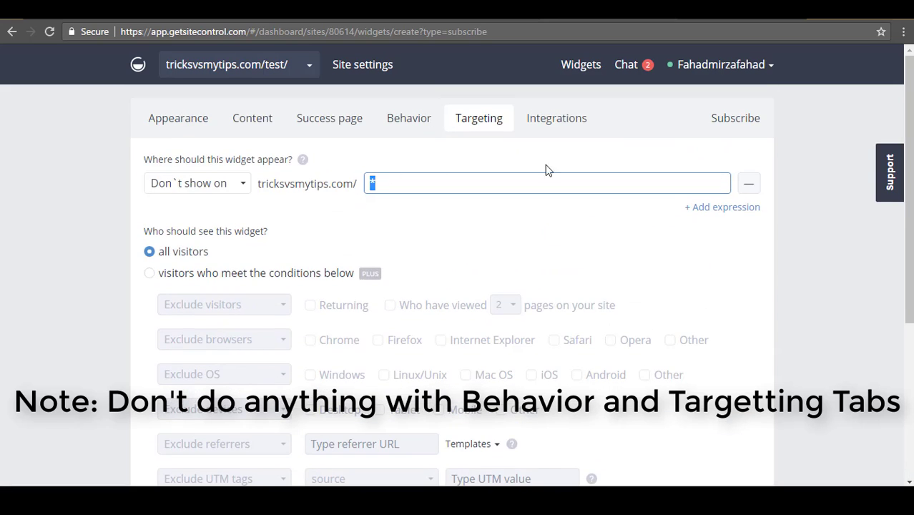
{"action": "left_click", "coordinate": [557, 126]}
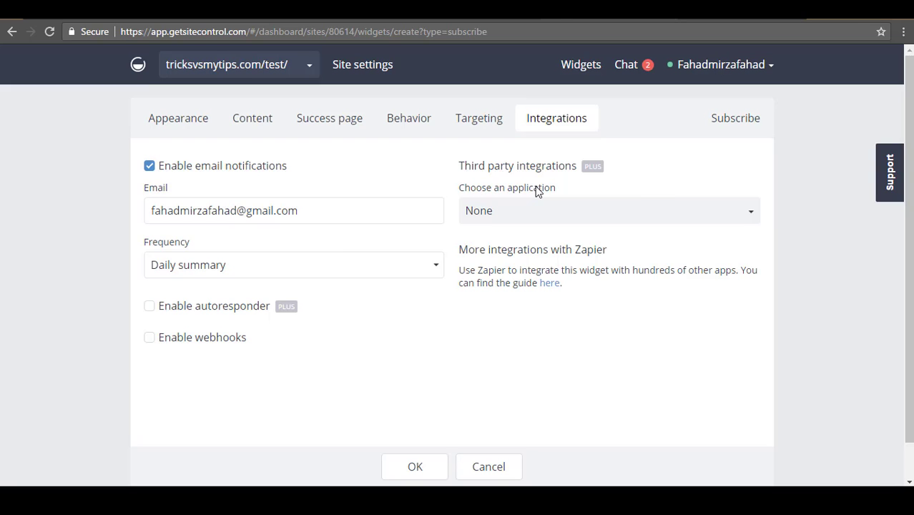
- Pick MailChimp, then set the integration to Do not integrate and save, triggering a Success page error
{"action": "left_click", "coordinate": [561, 211]}
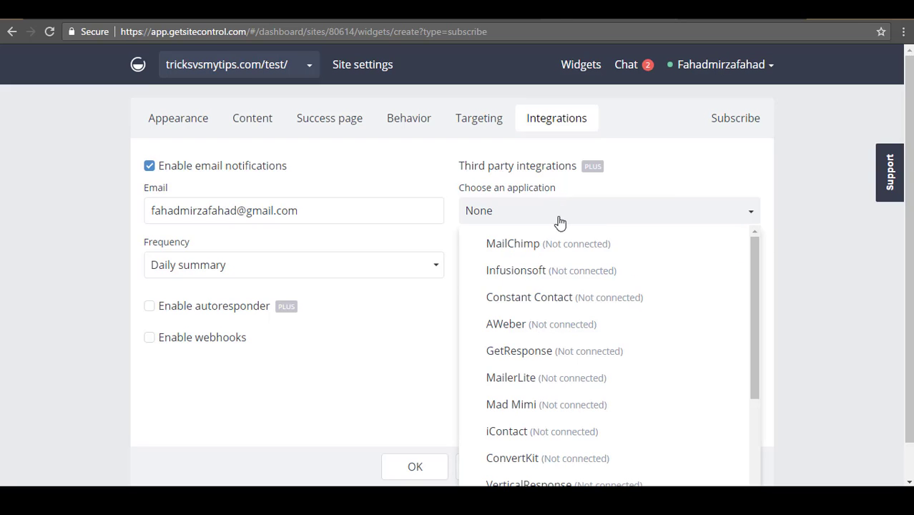
{"action": "left_click", "coordinate": [547, 244]}
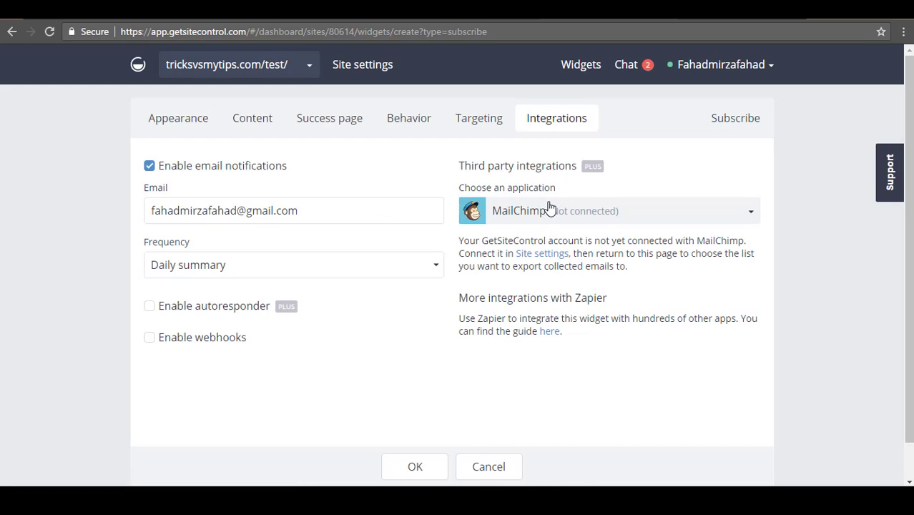
{"action": "left_click", "coordinate": [547, 210]}
{"action": "scroll", "coordinate": [601, 343], "scroll_direction": "down", "scroll_amount": 5}
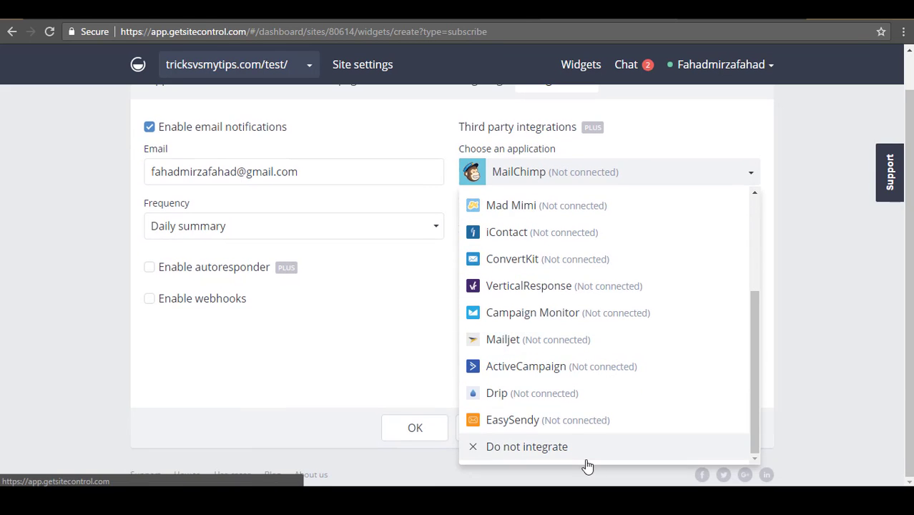
{"action": "left_click", "coordinate": [575, 461]}
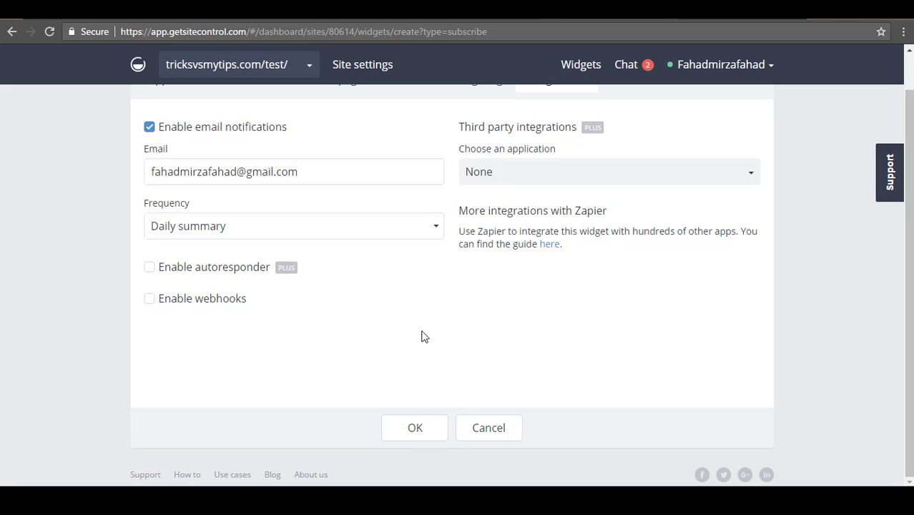
{"action": "left_click", "coordinate": [427, 433]}
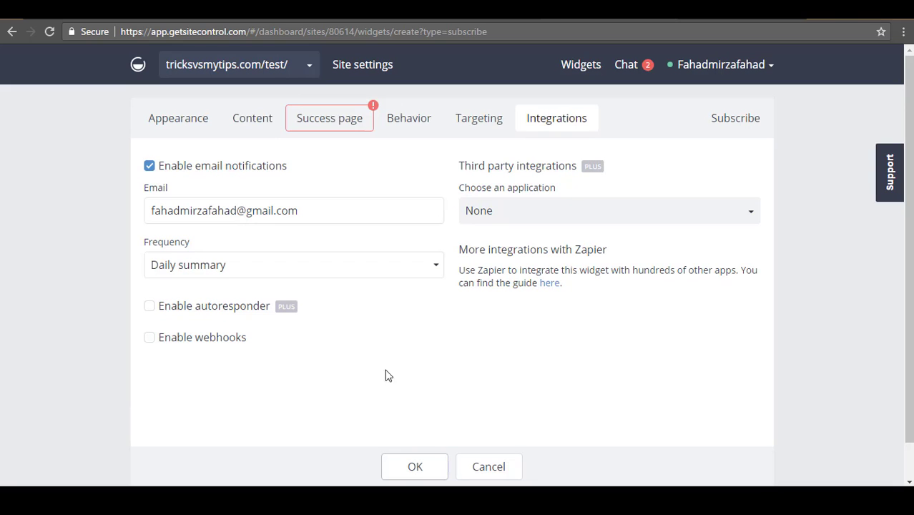
- Reset the success page's final action to none, save the Subscribe widget and activate it
{"action": "left_click", "coordinate": [340, 128]}
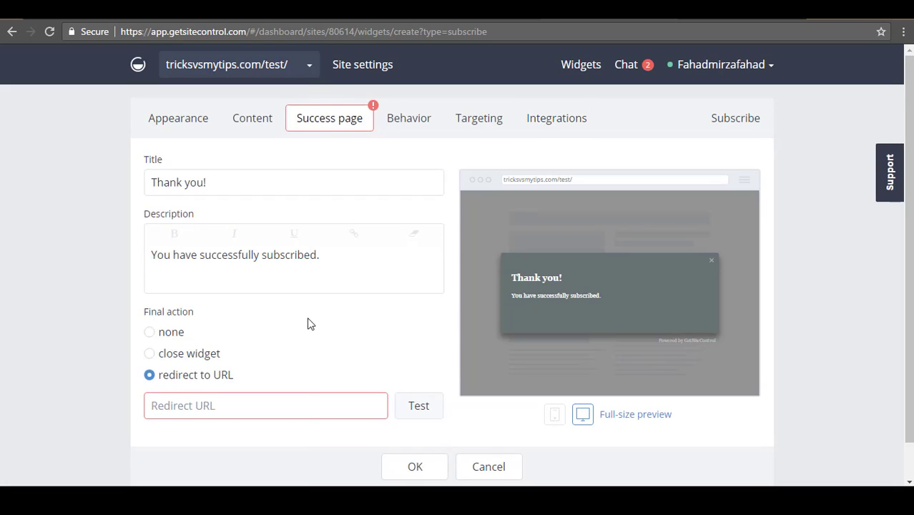
{"action": "left_click", "coordinate": [169, 333]}
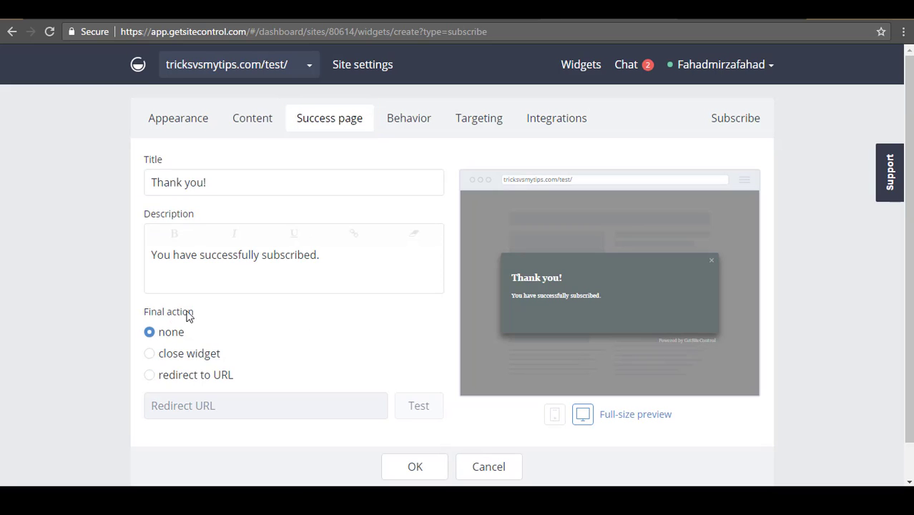
{"action": "scroll", "coordinate": [314, 271], "scroll_direction": "down", "scroll_amount": 1}
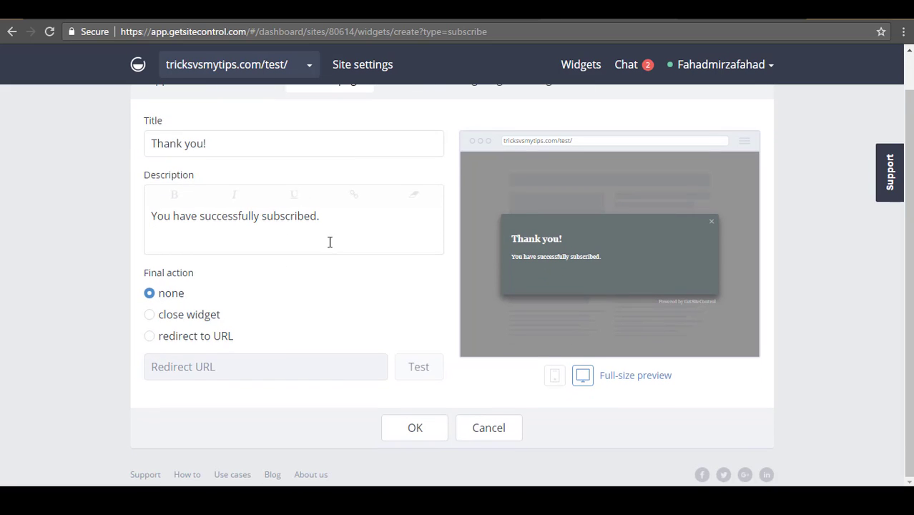
{"action": "left_click", "coordinate": [417, 431]}
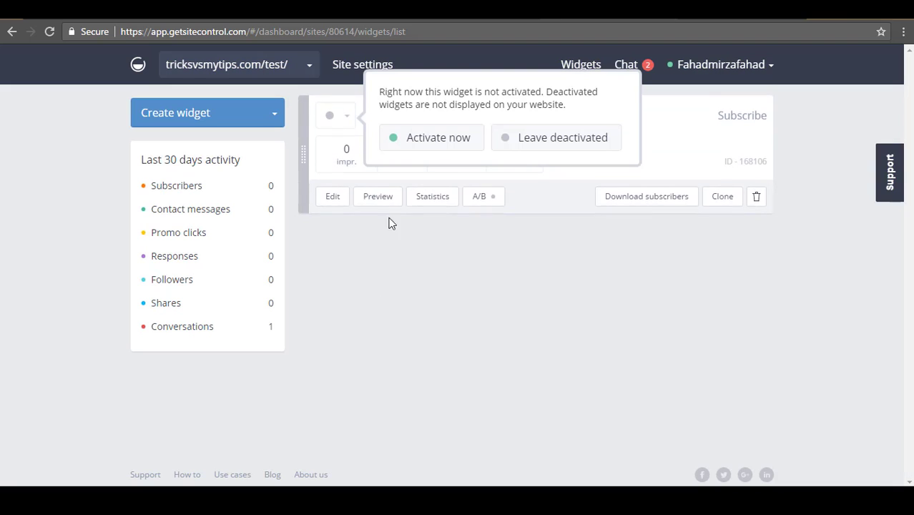
{"action": "left_click", "coordinate": [434, 145]}
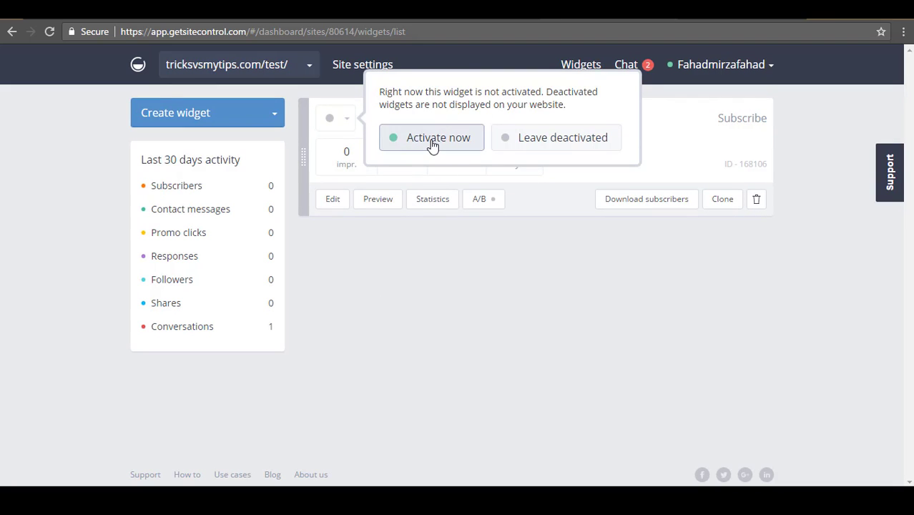